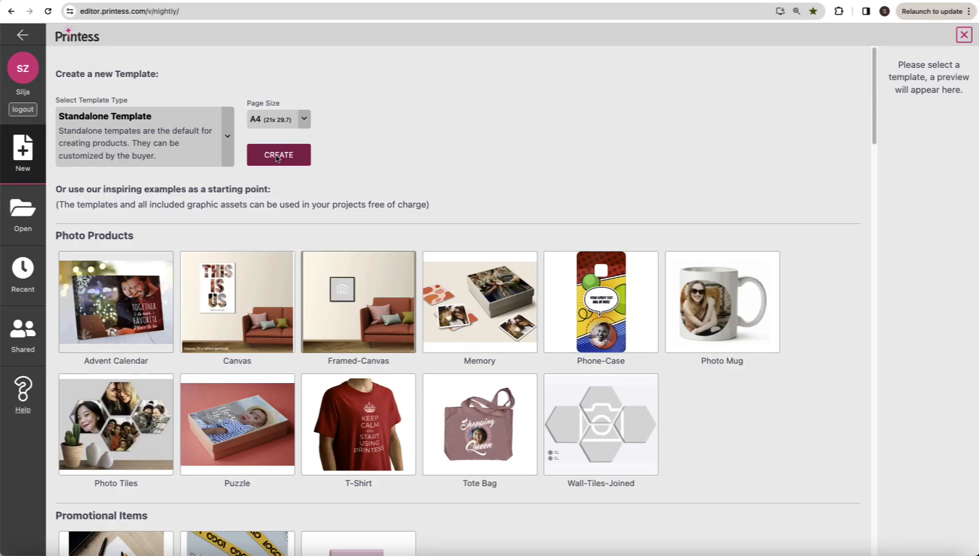
Step: Create a standalone A4 template and save it as bathrobe in the Training folder
{"action": "left_click", "coordinate": [277, 156]}
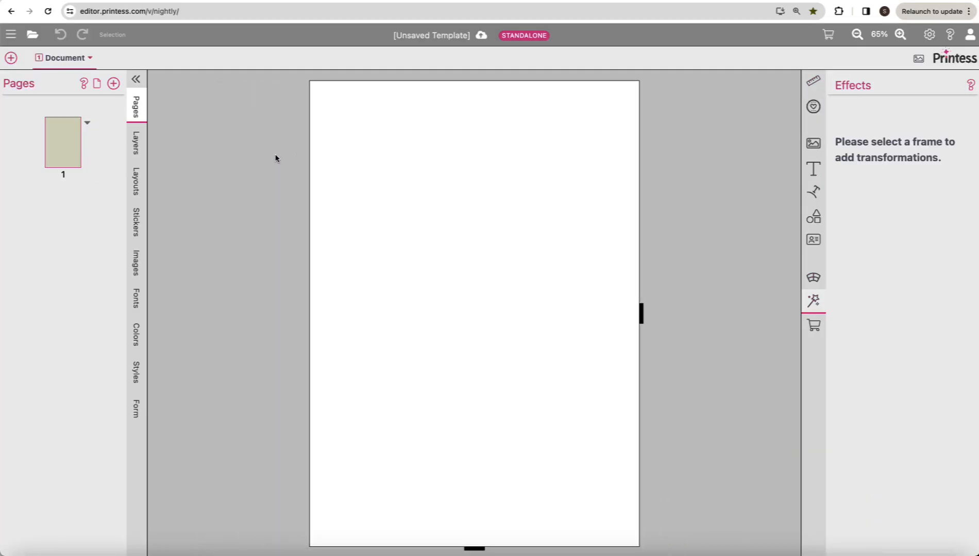
{"action": "left_click", "coordinate": [480, 35]}
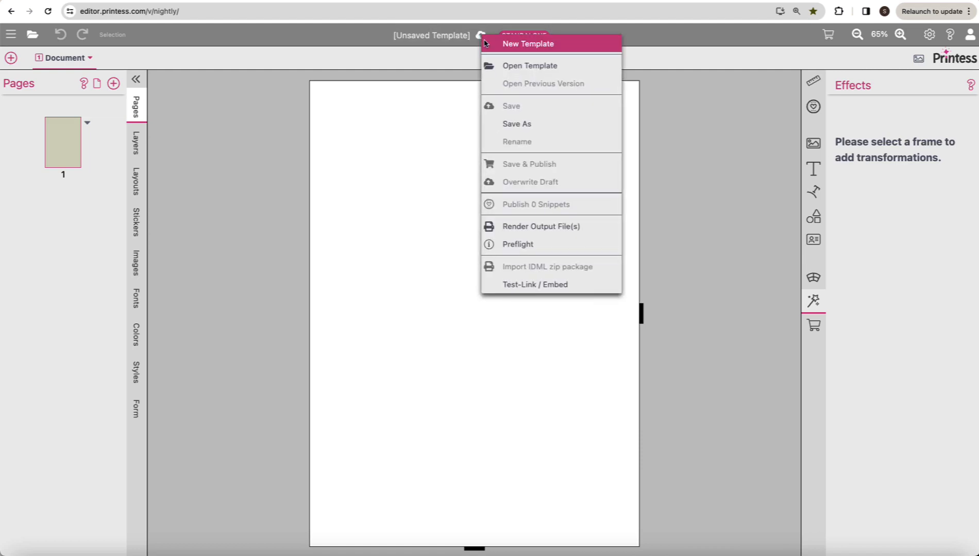
{"action": "left_click", "coordinate": [511, 128]}
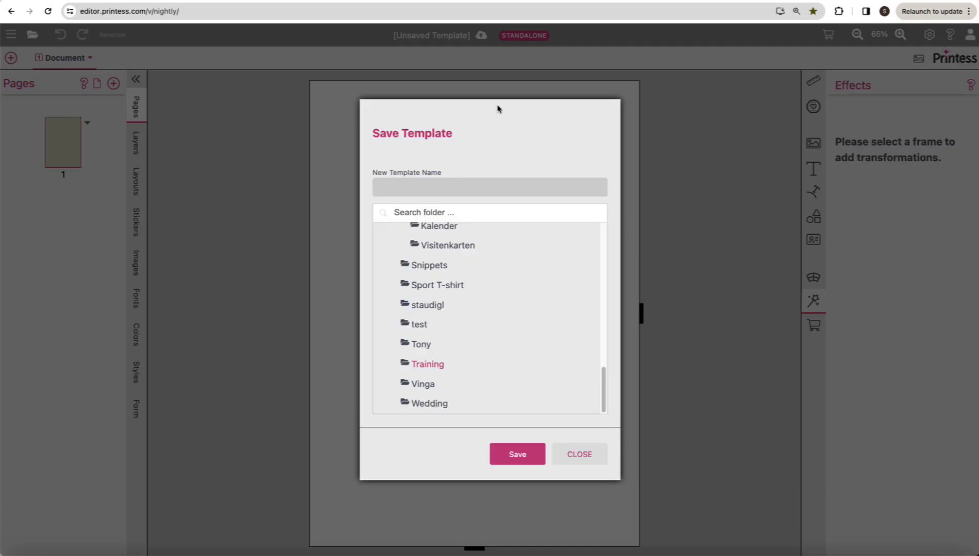
{"action": "type", "text": "bathrobe"}
{"action": "left_click", "coordinate": [511, 455]}
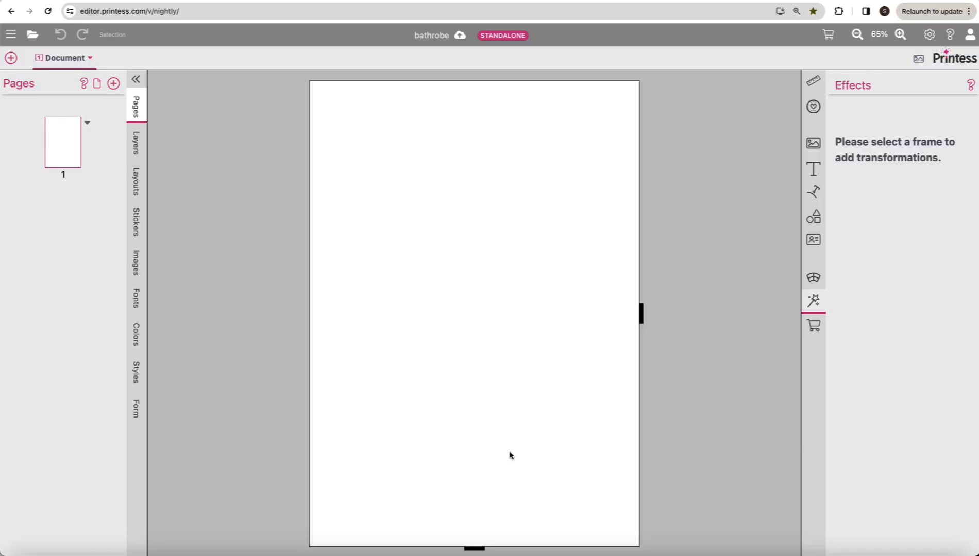
Step: Upload Bathrobe.jpg from the computer to the template's images and place it on the page
{"action": "left_click", "coordinate": [137, 268]}
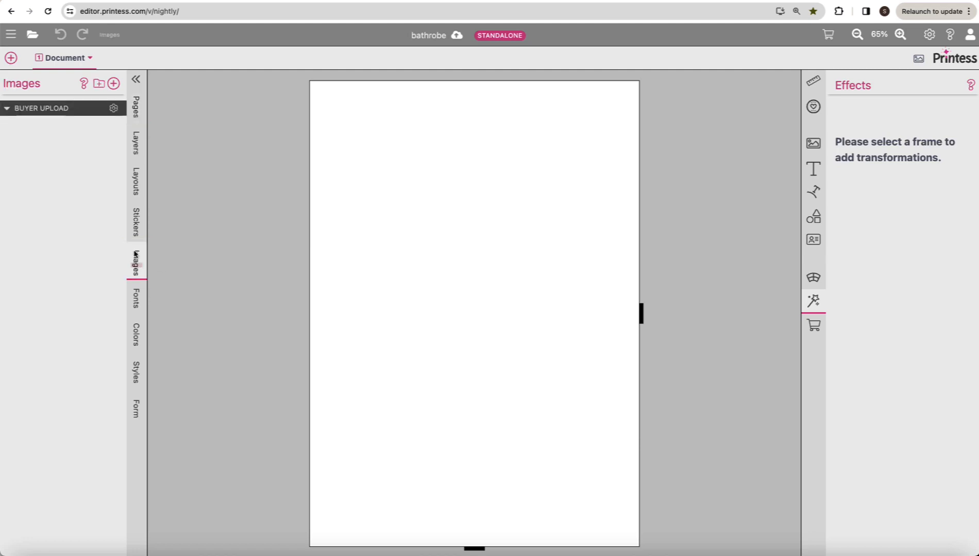
{"action": "left_click", "coordinate": [114, 83]}
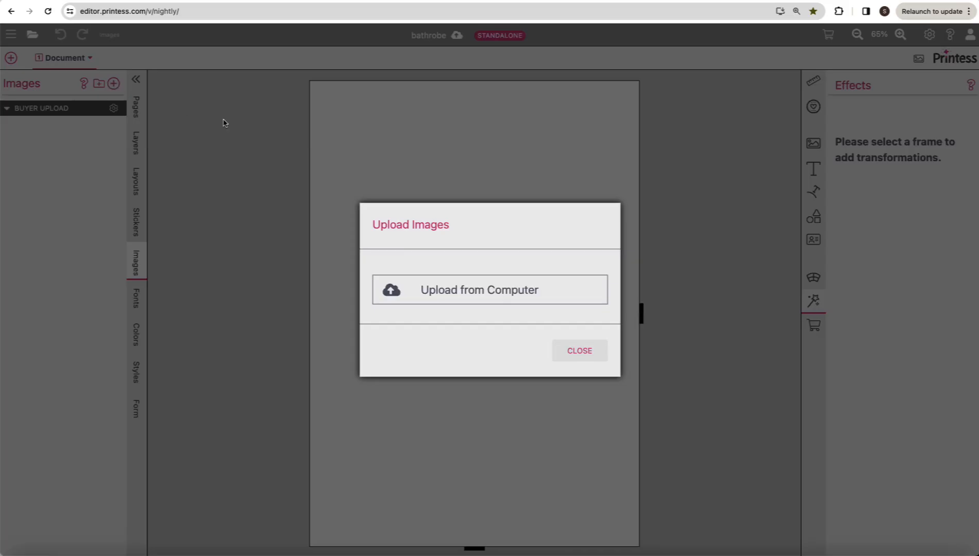
{"action": "left_click", "coordinate": [470, 292]}
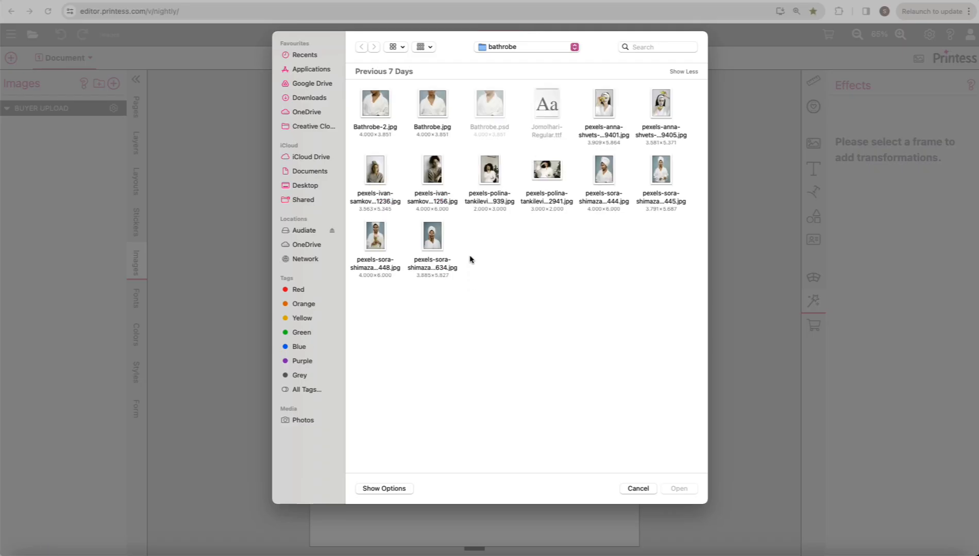
{"action": "left_click", "coordinate": [429, 105]}
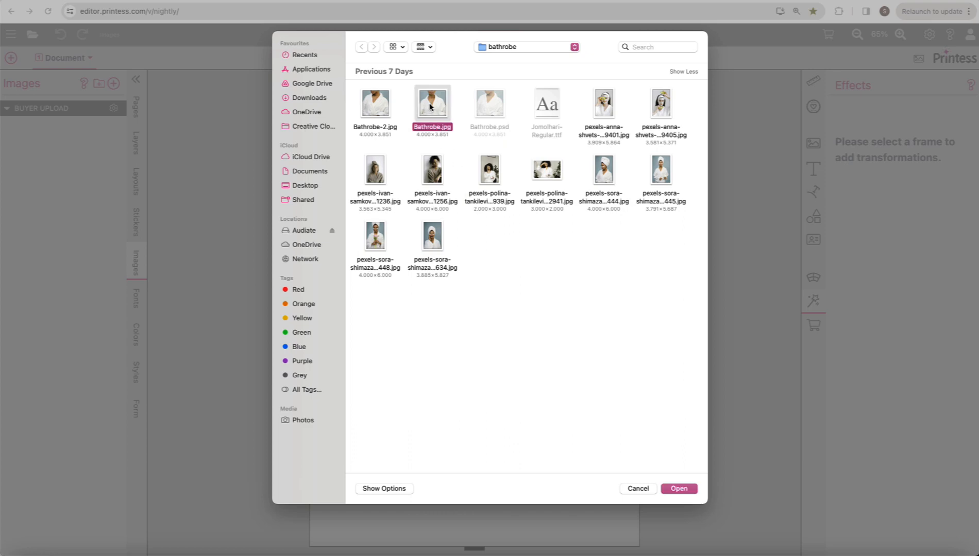
{"action": "left_click", "coordinate": [678, 489]}
{"action": "left_click_drag", "start_coordinate": [31, 117], "coordinate": [402, 139]}
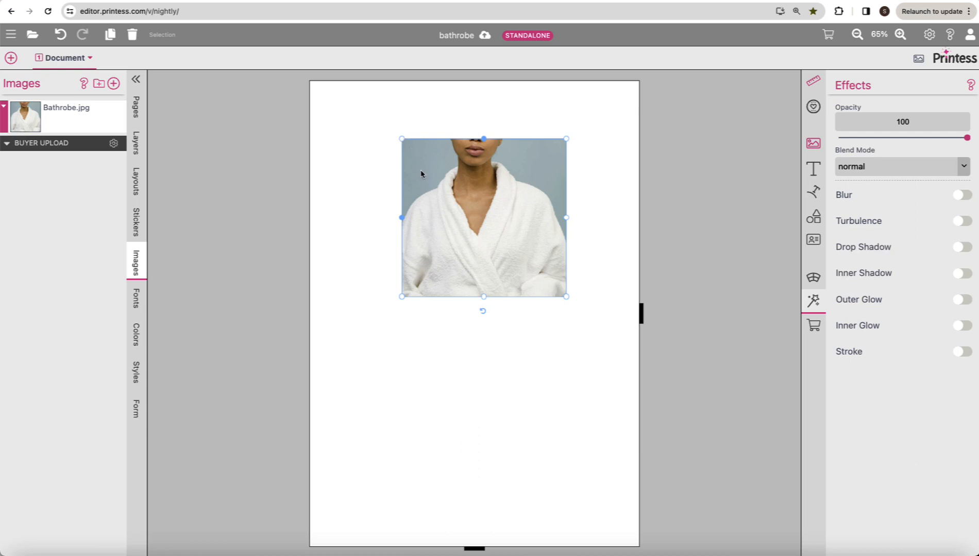
Step: Fit the bathrobe photo to the full page width from the page's upper-left corner, about 21 × 20.2 cm, and shorten the page to the photo's height
{"action": "left_click_drag", "start_coordinate": [451, 270], "coordinate": [359, 212]}
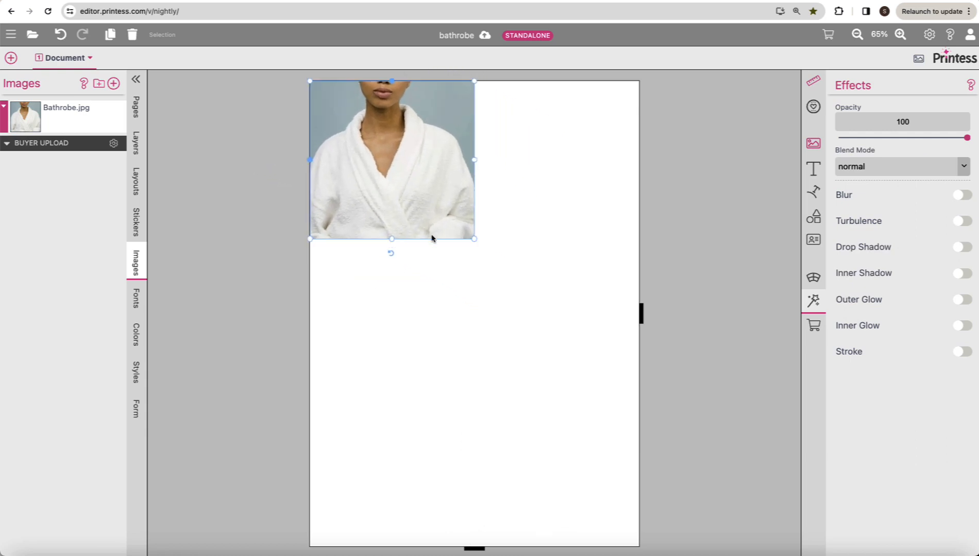
{"action": "left_click_drag", "start_coordinate": [474, 239], "coordinate": [640, 480]}
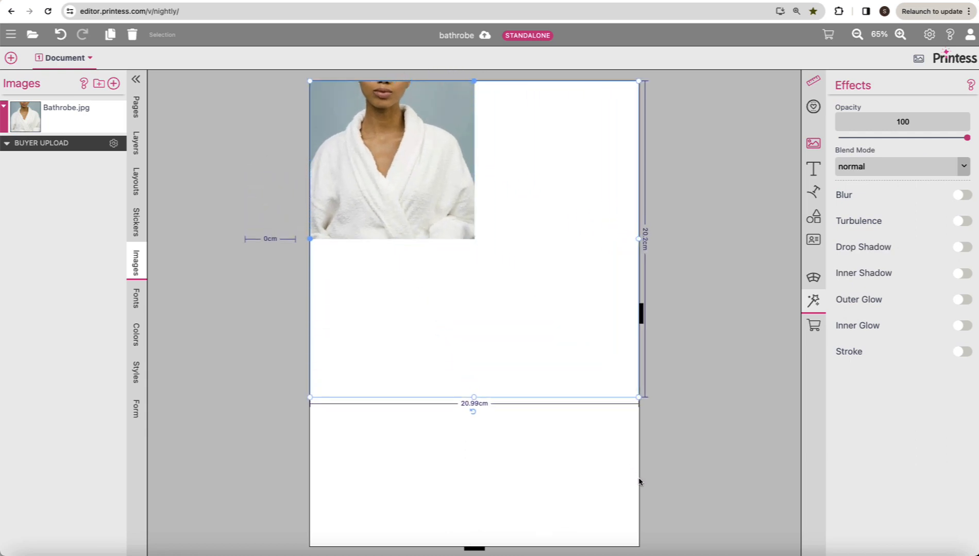
{"action": "left_click_drag", "start_coordinate": [474, 547], "coordinate": [474, 393]}
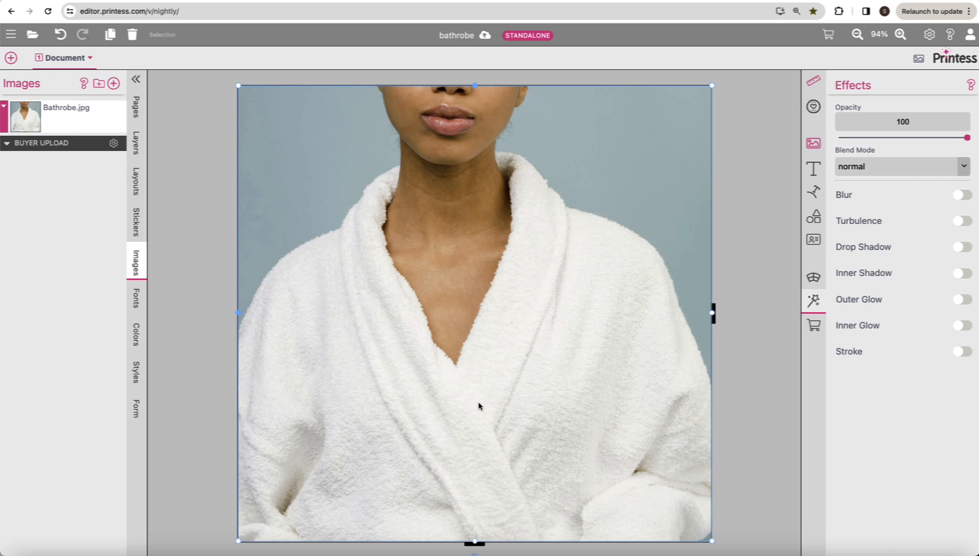
Step: Create a text form field called name and place it as a text frame on the chest of the robe
{"action": "left_click", "coordinate": [136, 411]}
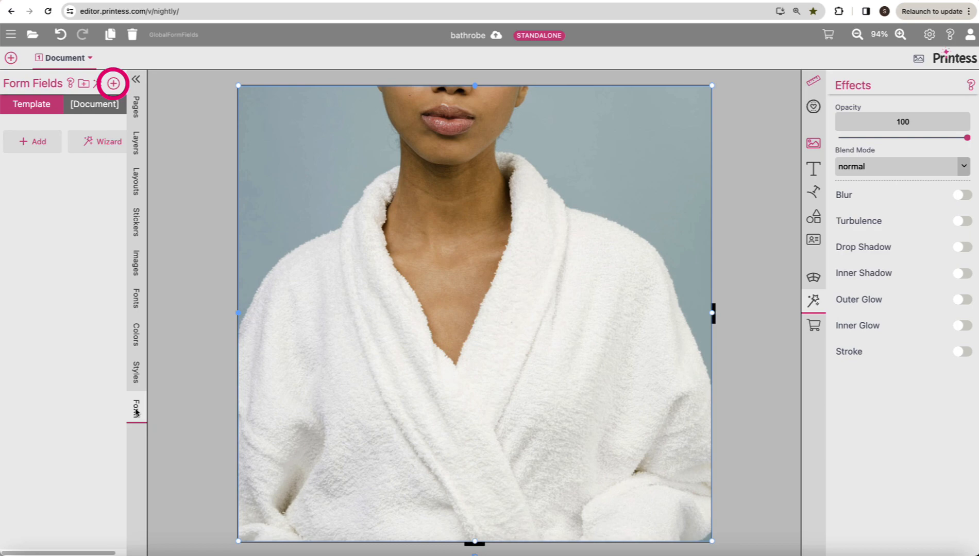
{"action": "left_click", "coordinate": [114, 84]}
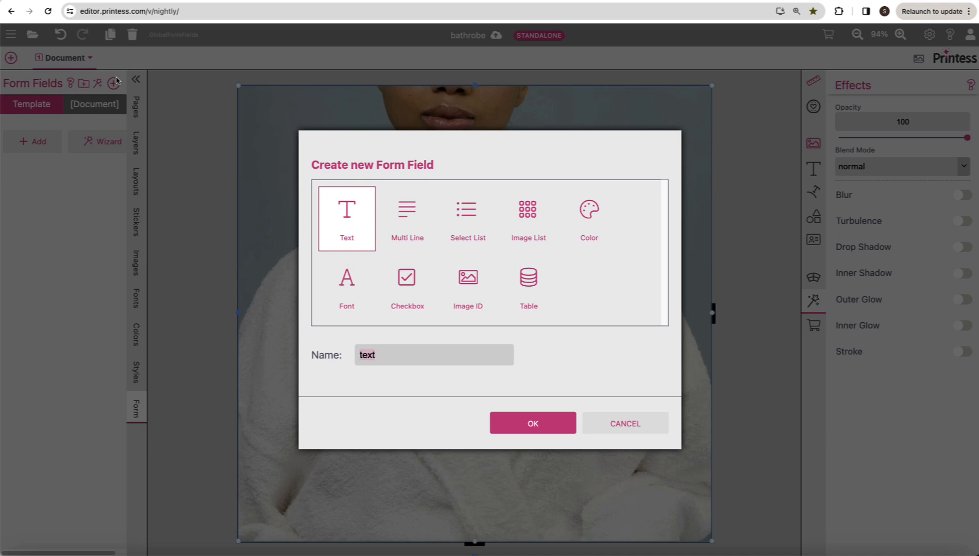
{"action": "type", "text": "name"}
{"action": "left_click", "coordinate": [529, 426]}
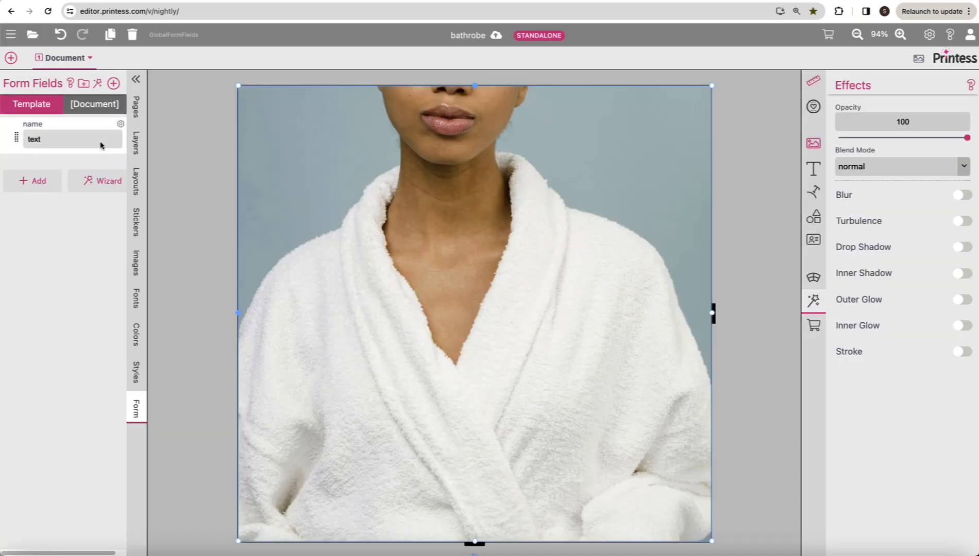
{"action": "left_click", "coordinate": [17, 140]}
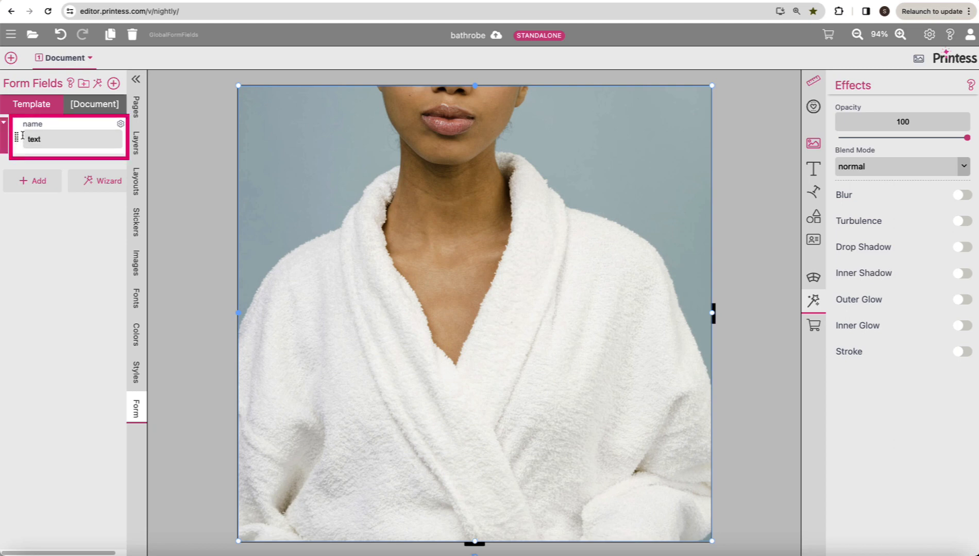
{"action": "left_click_drag", "start_coordinate": [16, 140], "coordinate": [429, 350]}
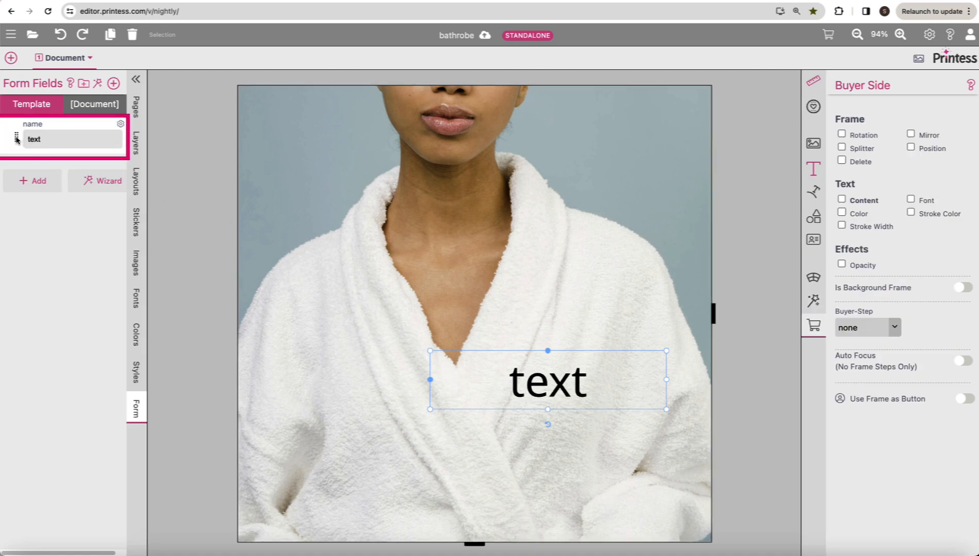
Step: Change the label of the name form field to Name
{"action": "right_click", "coordinate": [3, 123]}
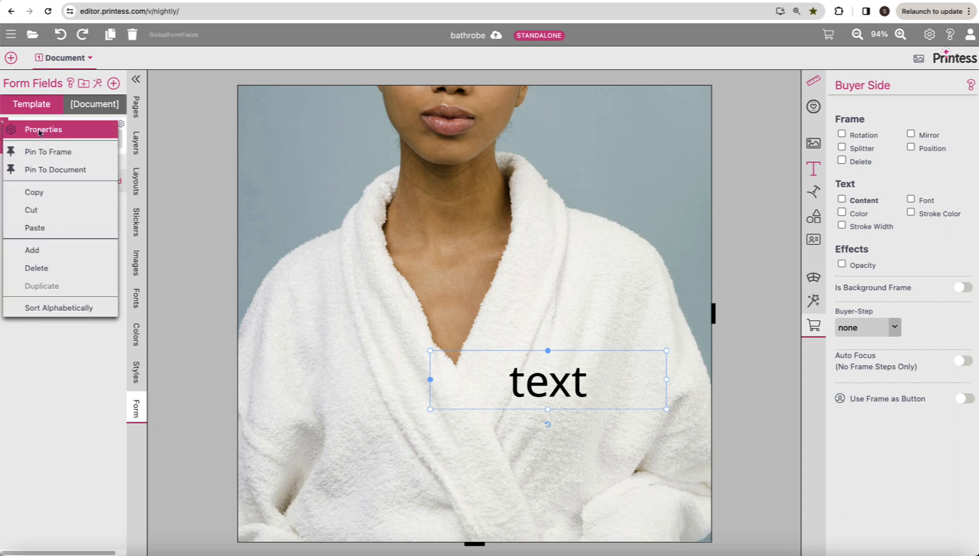
{"action": "left_click", "coordinate": [120, 124]}
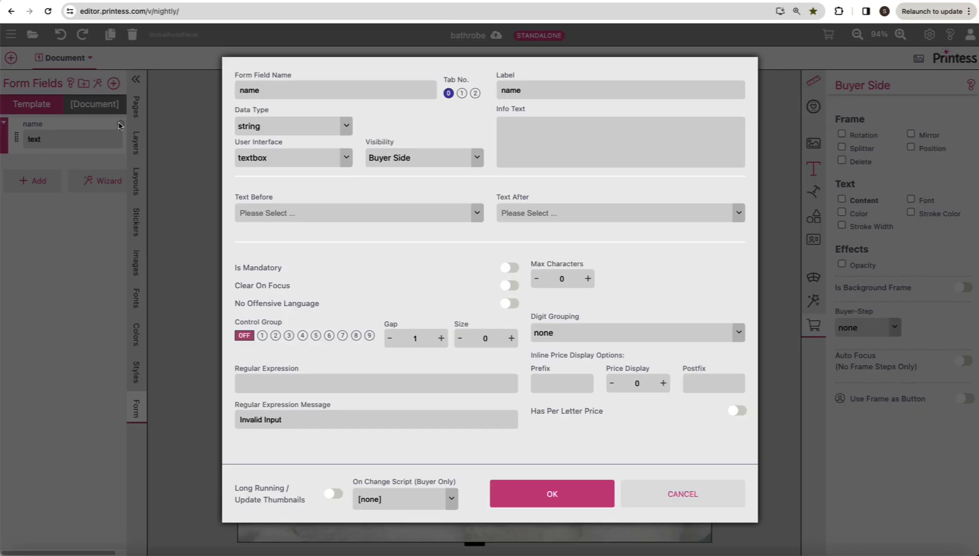
{"action": "left_click", "coordinate": [504, 94]}
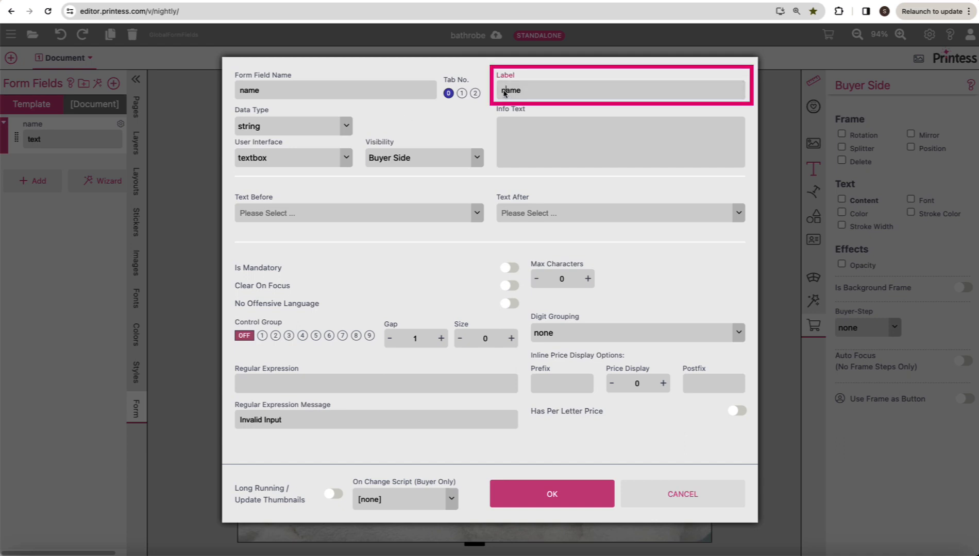
{"action": "key", "text": "Delete"}
{"action": "type", "text": "N"}
Step: Limit the name form field to a maximum of 12 characters and make it mandatory
{"action": "left_click", "coordinate": [564, 281]}
{"action": "key", "text": "BackSpace"}
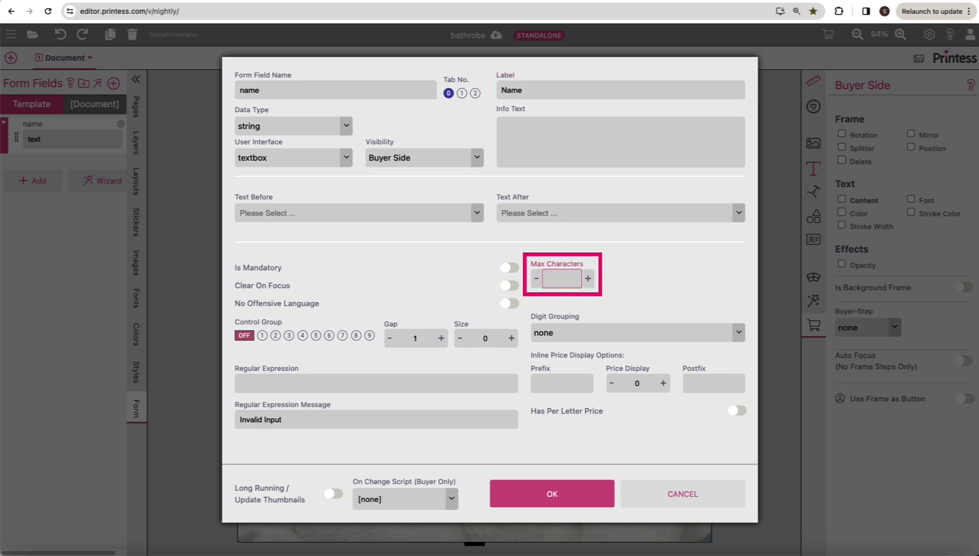
{"action": "type", "text": "12"}
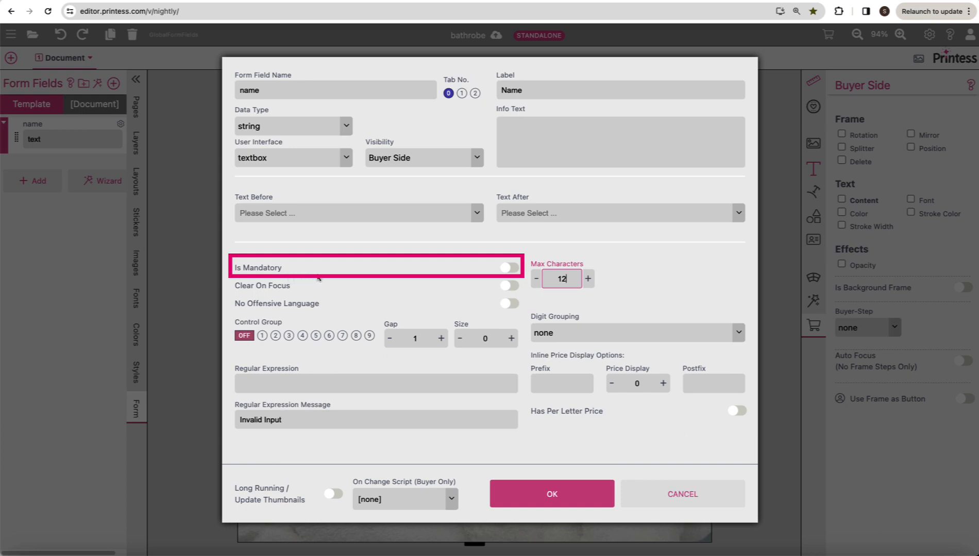
{"action": "left_click", "coordinate": [513, 270]}
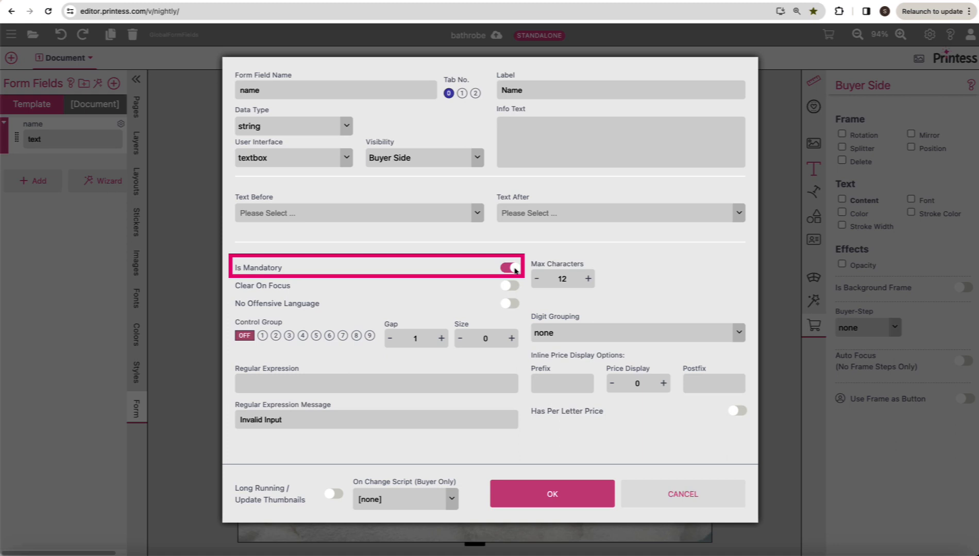
{"action": "left_click", "coordinate": [535, 493]}
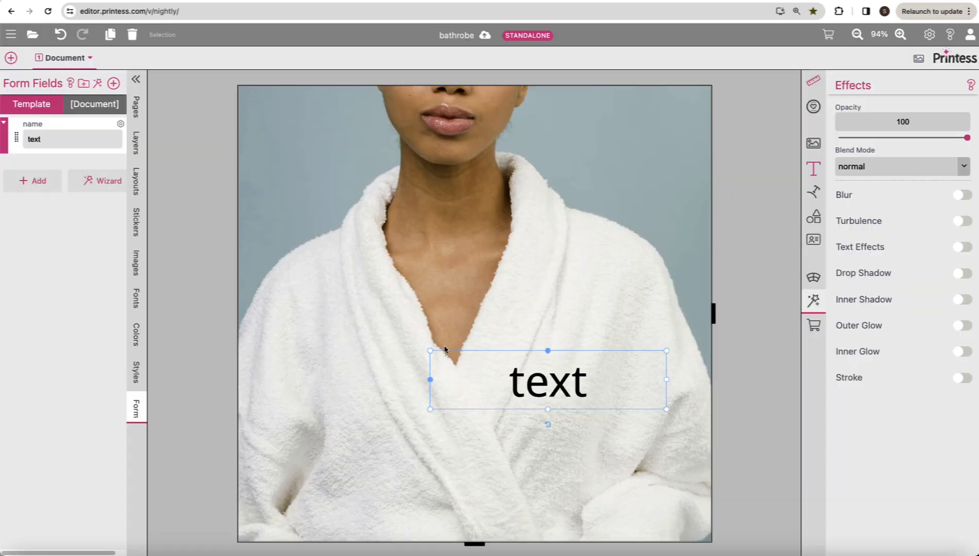
Step: Upload the font file Jomolhari-Regular.ttf and apply Jomolhari to the text frame on the robe
{"action": "left_click", "coordinate": [813, 169]}
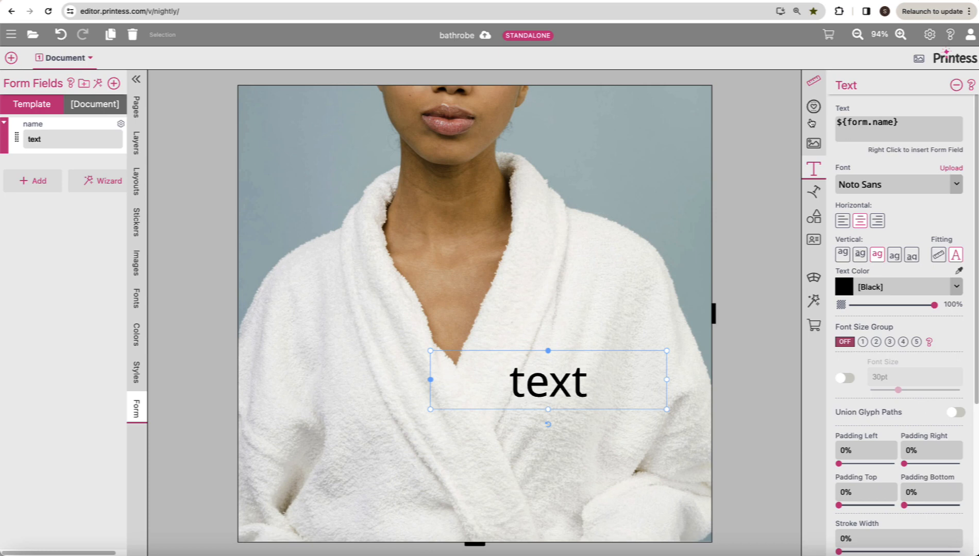
{"action": "left_click", "coordinate": [136, 301]}
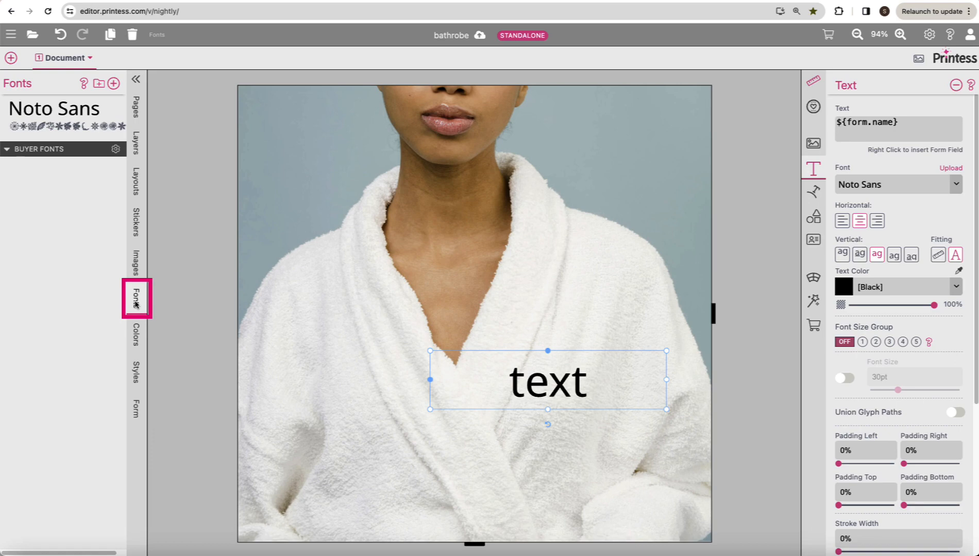
{"action": "left_click", "coordinate": [113, 84]}
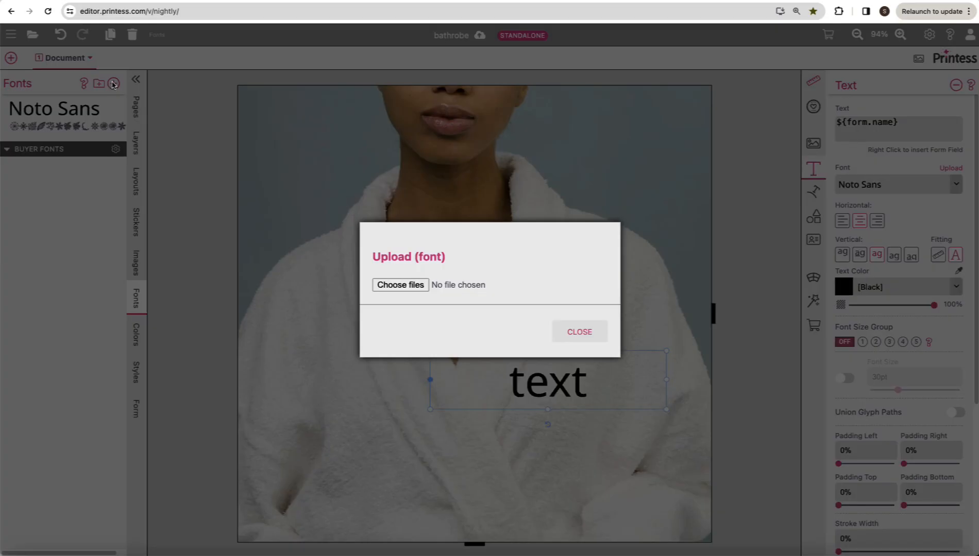
{"action": "left_click", "coordinate": [394, 287]}
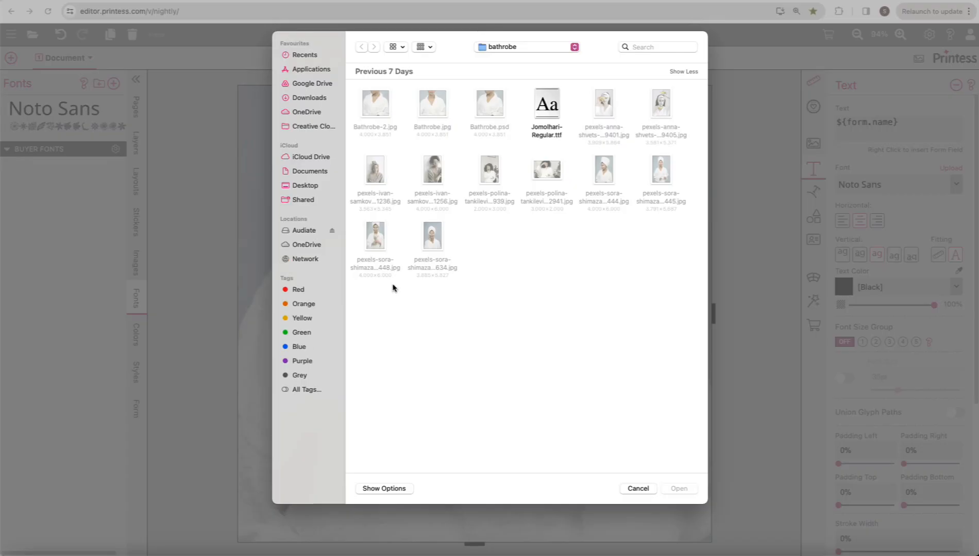
{"action": "left_click", "coordinate": [546, 106]}
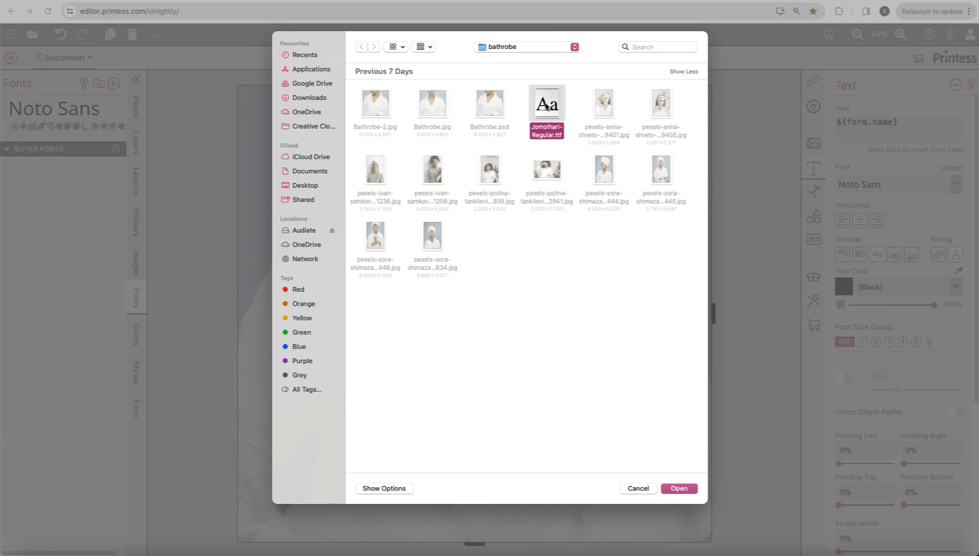
{"action": "left_click", "coordinate": [670, 489]}
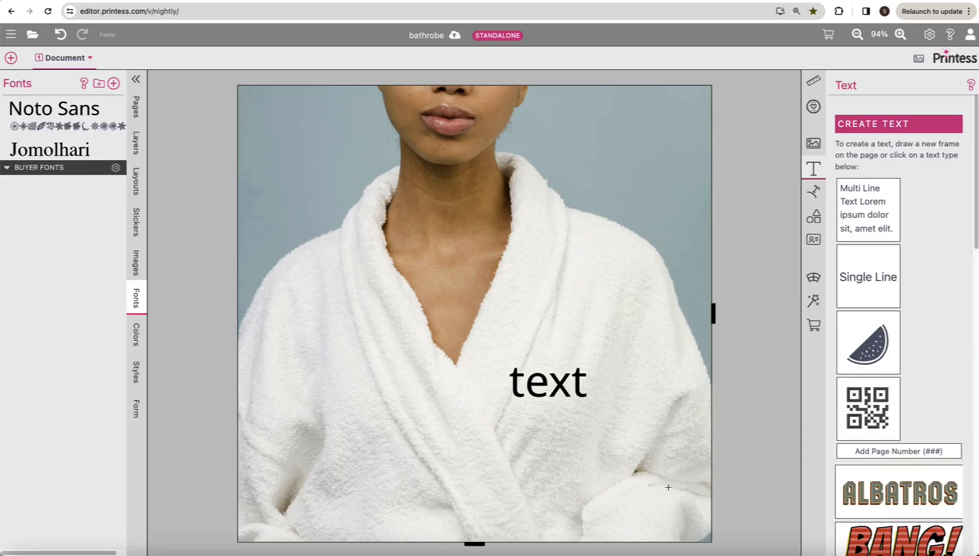
{"action": "left_click", "coordinate": [543, 384]}
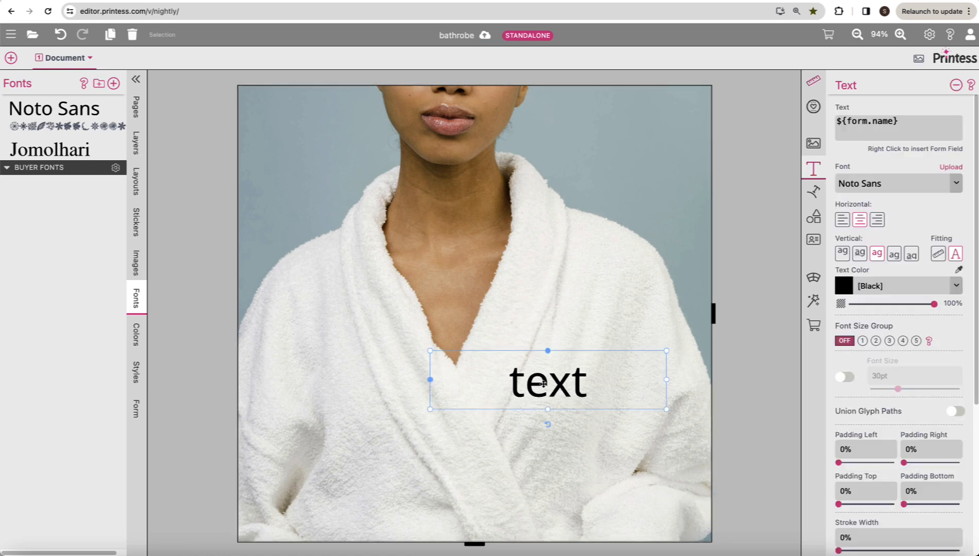
{"action": "left_click", "coordinate": [57, 153]}
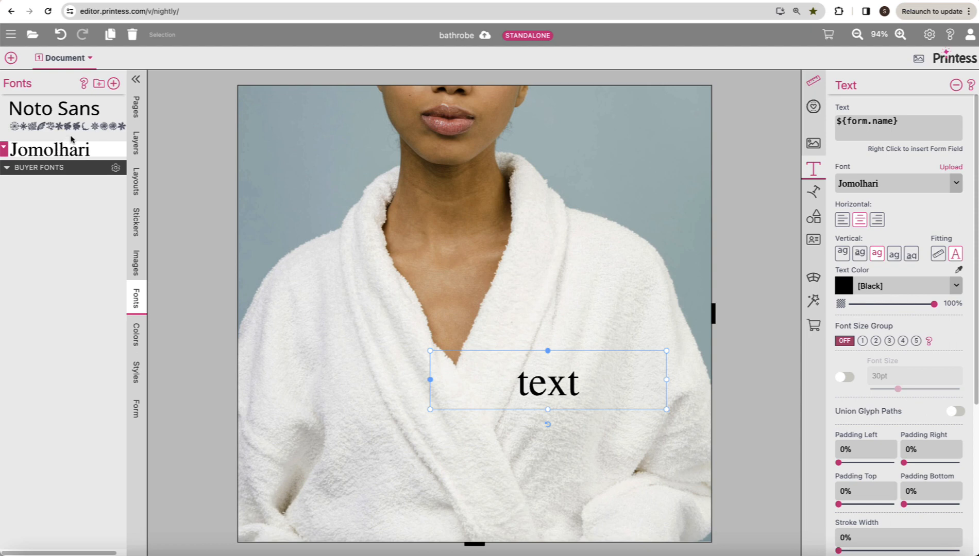
Step: Replace the default text of the name form field with a sample first name
{"action": "left_click", "coordinate": [137, 409]}
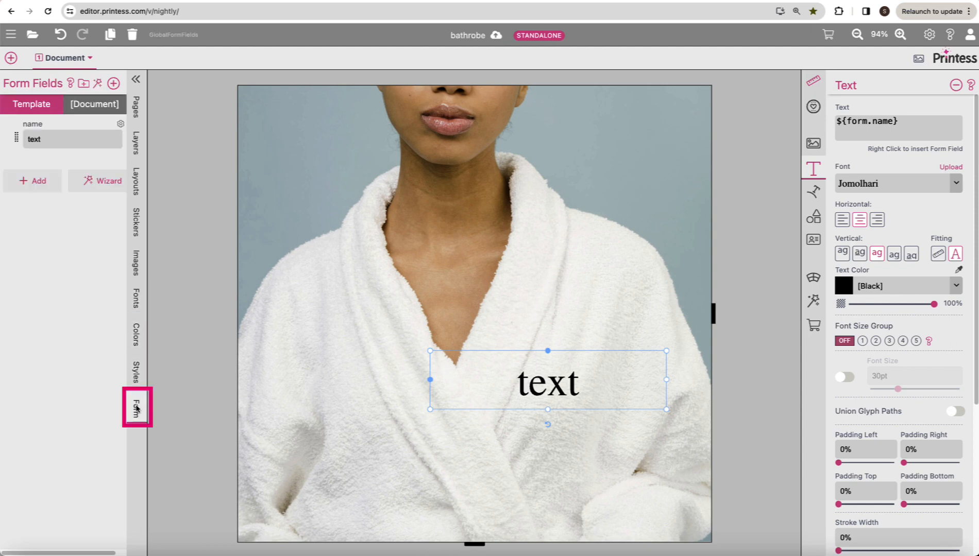
{"action": "left_click", "coordinate": [32, 140]}
{"action": "double_click", "coordinate": [32, 139]}
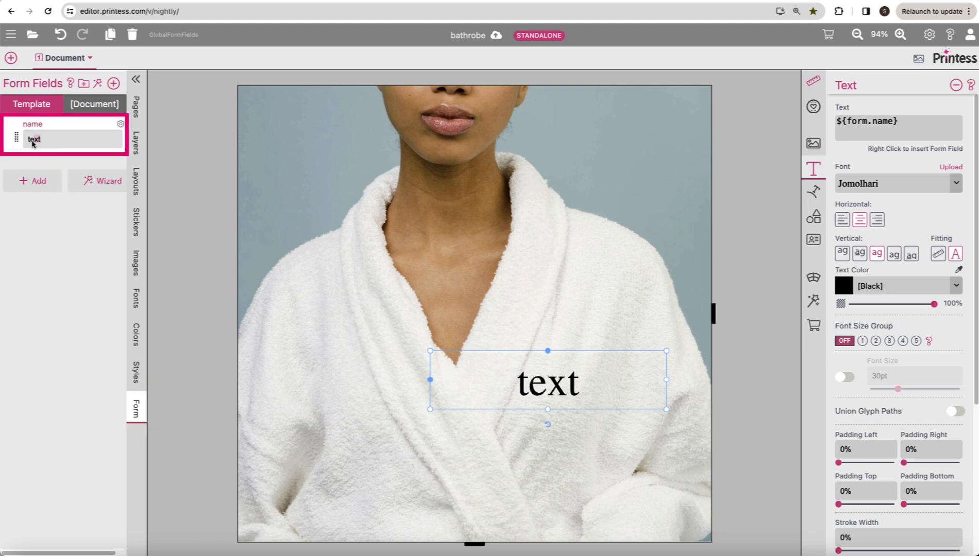
{"action": "type", "text": "Christine"}
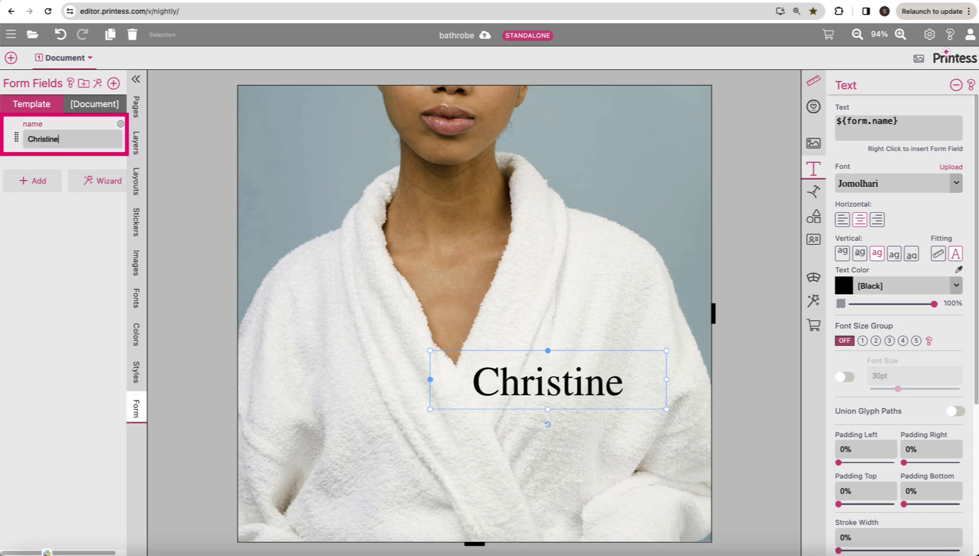
Step: Shrink the name text frame and place it on the chest beside the robe's lapel
{"action": "left_click_drag", "start_coordinate": [430, 410], "coordinate": [507, 383]}
{"action": "left_click_drag", "start_coordinate": [628, 375], "coordinate": [631, 368]}
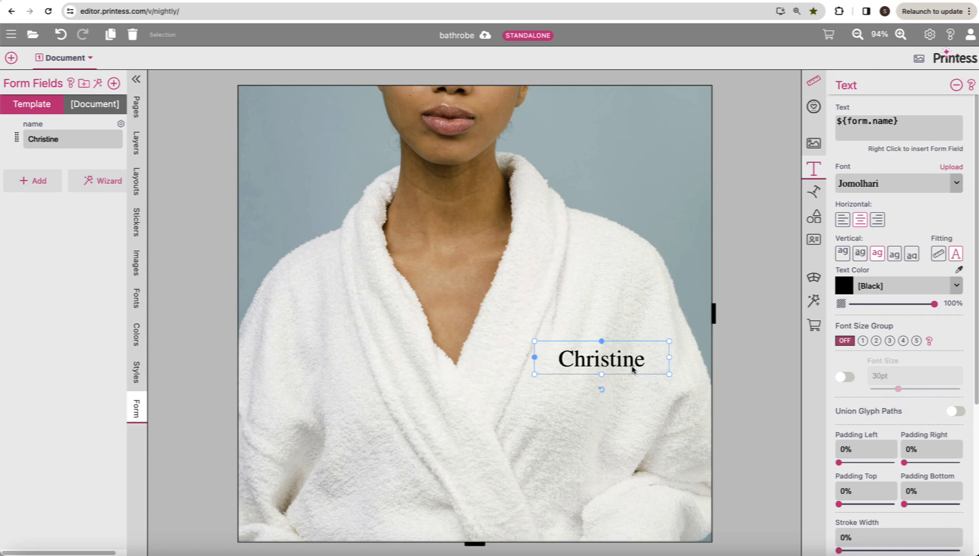
Step: Enable the Mesh warp on the name text and set its grid to 12 columns
{"action": "left_click", "coordinate": [812, 279]}
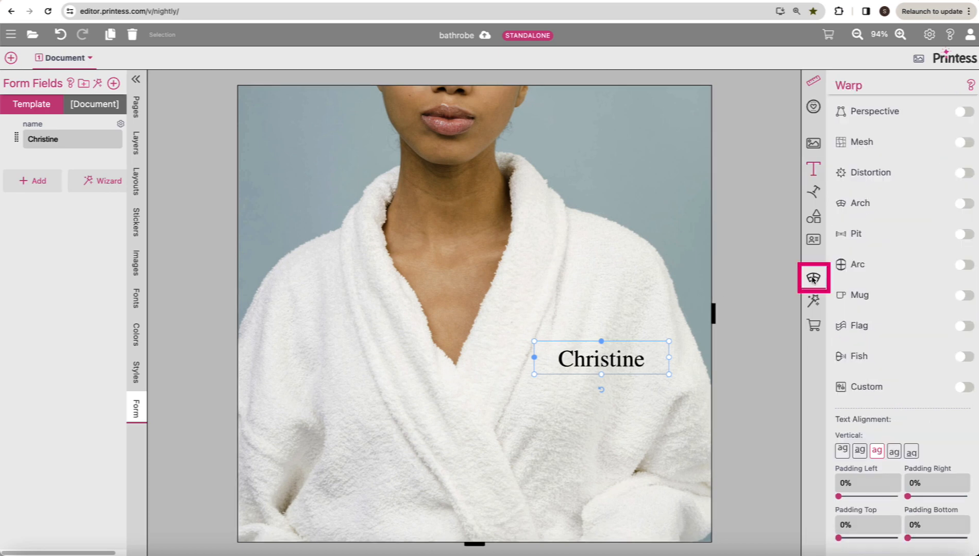
{"action": "left_click", "coordinate": [966, 144]}
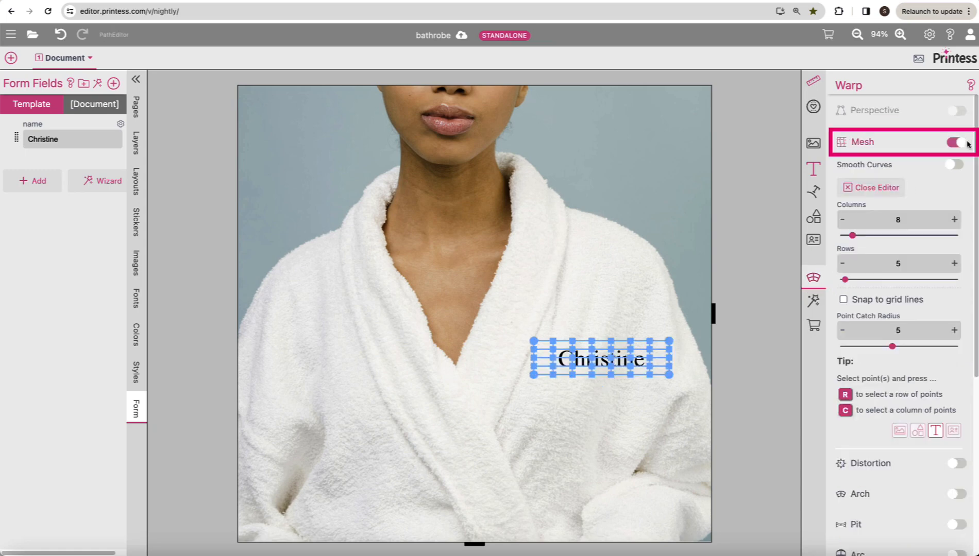
{"action": "key", "text": "super+plus"}
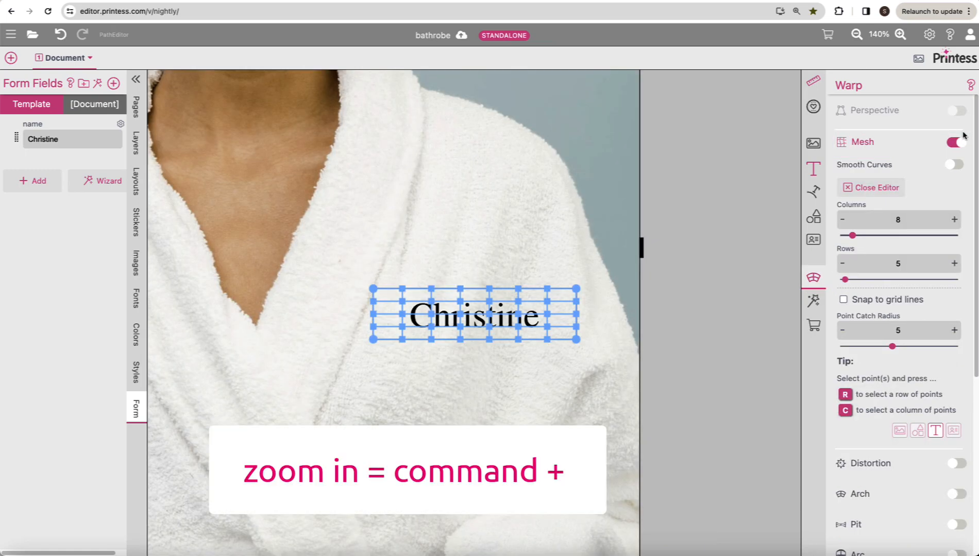
{"action": "key", "text": "super+plus"}
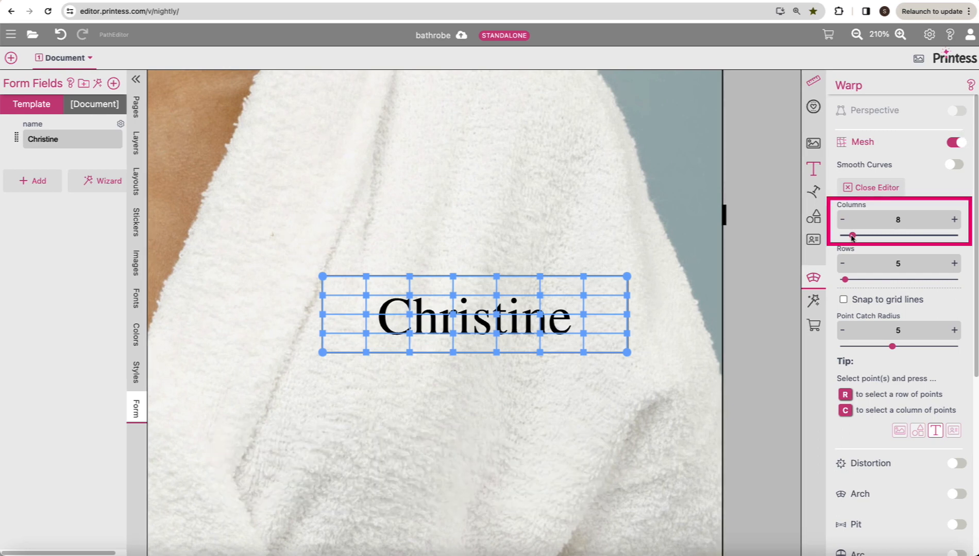
{"action": "left_click_drag", "start_coordinate": [853, 236], "coordinate": [864, 238]}
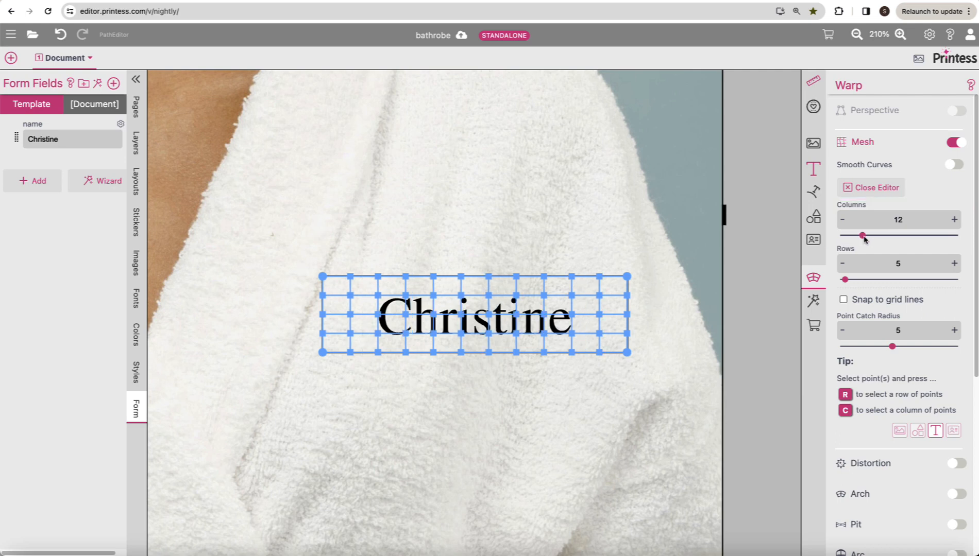
Step: Reposition the mesh's corner points to slant the name downward from its start to its end along the robe
{"action": "left_click_drag", "start_coordinate": [323, 353], "coordinate": [297, 354]}
{"action": "left_click_drag", "start_coordinate": [627, 353], "coordinate": [584, 473]}
{"action": "left_click_drag", "start_coordinate": [627, 276], "coordinate": [614, 407]}
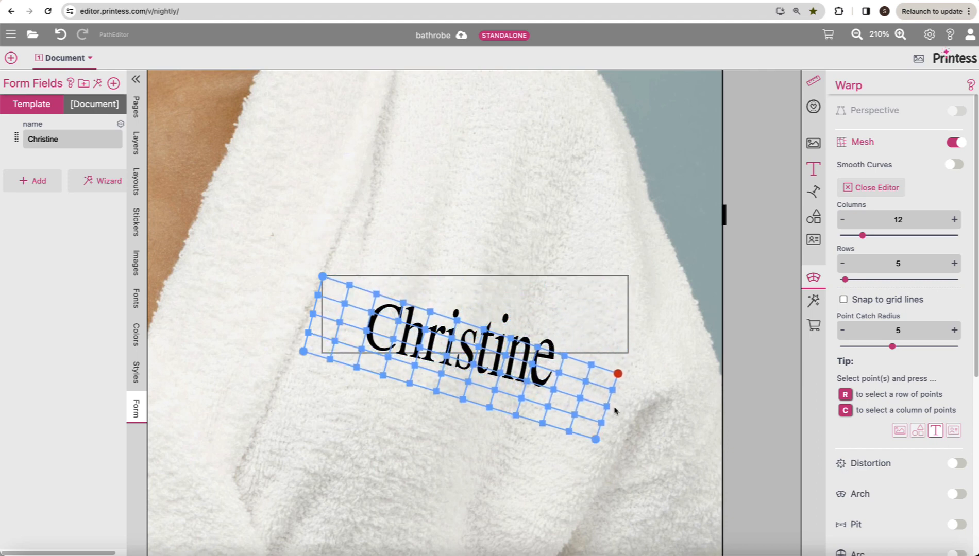
{"action": "left_click_drag", "start_coordinate": [324, 276], "coordinate": [330, 277]}
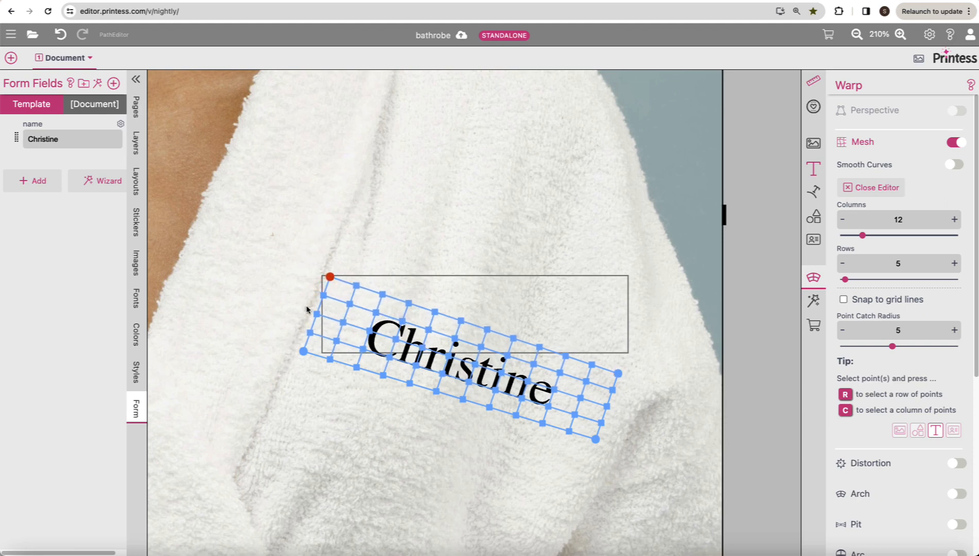
Step: Fine-tune the mesh's corner points to even out the height and proportions of the slanted name
{"action": "left_click", "coordinate": [303, 352]}
{"action": "left_click_drag", "start_coordinate": [596, 440], "coordinate": [591, 456]}
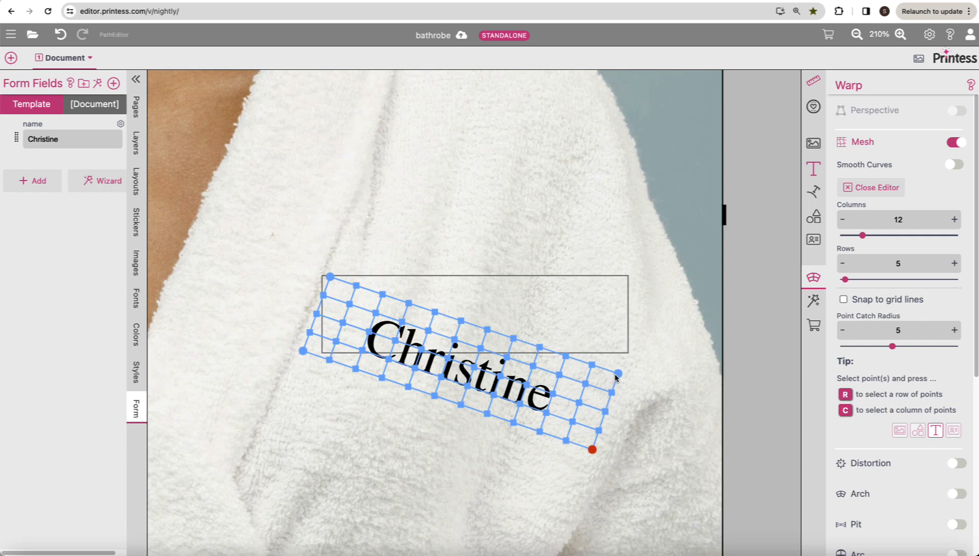
{"action": "left_click_drag", "start_coordinate": [618, 373], "coordinate": [619, 371]}
{"action": "left_click_drag", "start_coordinate": [330, 277], "coordinate": [331, 274]}
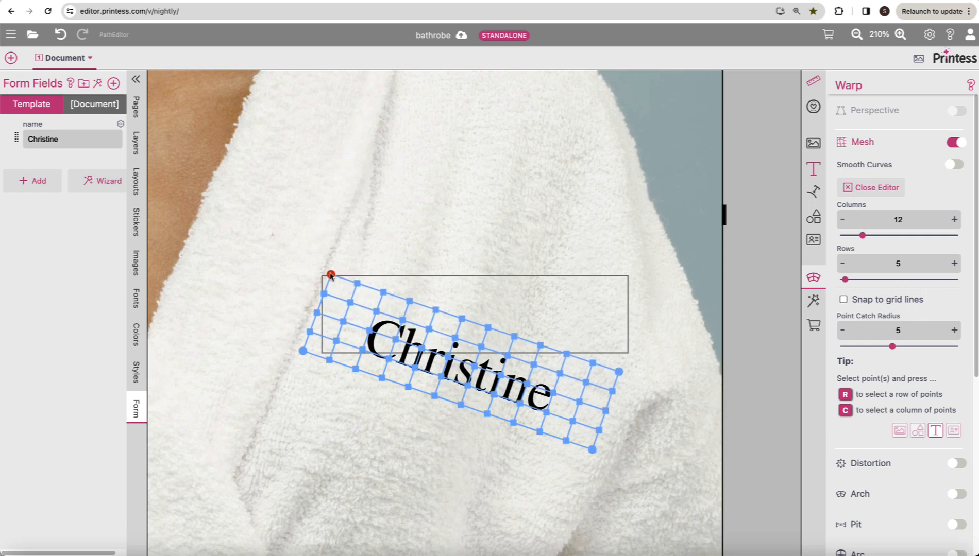
{"action": "left_click_drag", "start_coordinate": [619, 372], "coordinate": [618, 378]}
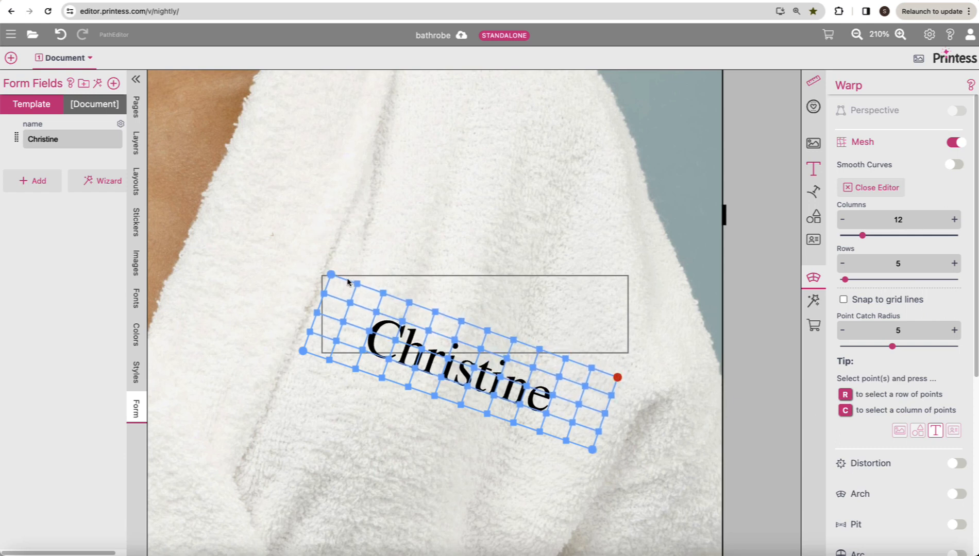
{"action": "left_click", "coordinate": [330, 274]}
{"action": "left_click_drag", "start_coordinate": [331, 274], "coordinate": [329, 277]}
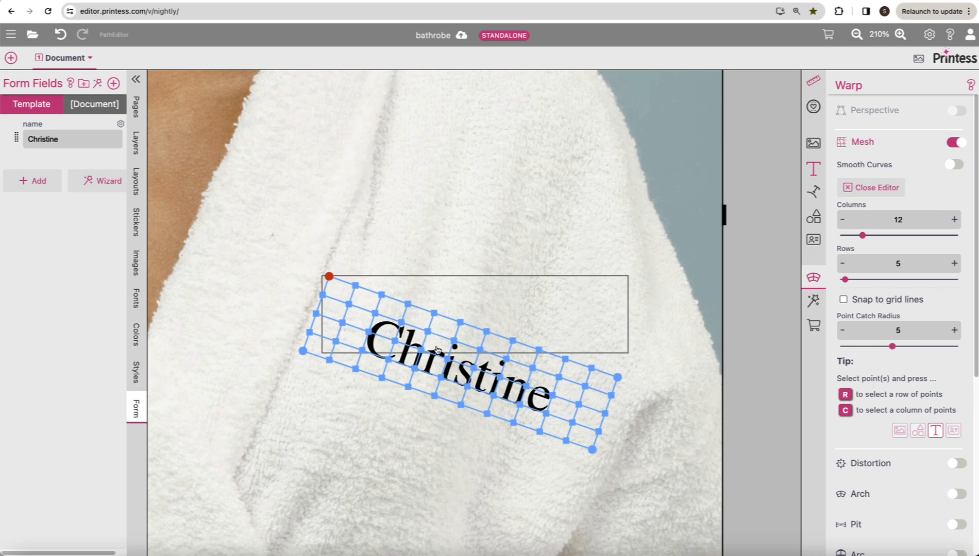
{"action": "left_click_drag", "start_coordinate": [591, 452], "coordinate": [589, 457]}
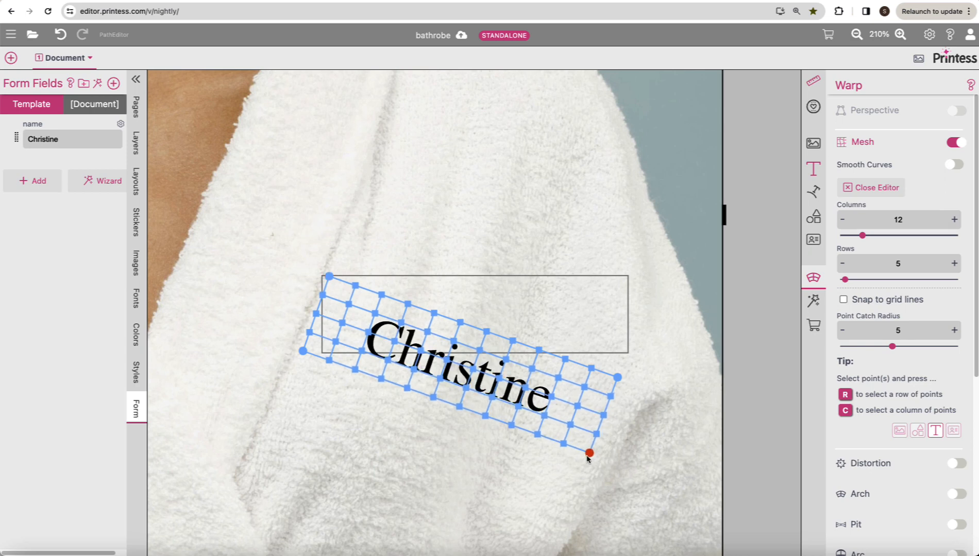
Step: Shift the second and third mesh point columns slightly up and the fourth slightly down to follow the fabric folds
{"action": "left_click", "coordinate": [355, 286]}
{"action": "key", "text": "c"}
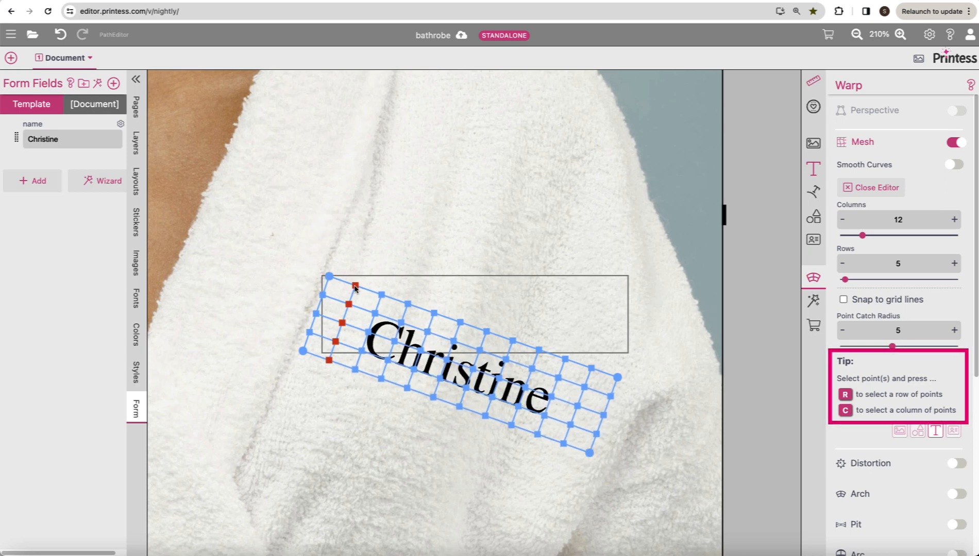
{"action": "left_click_drag", "start_coordinate": [354, 287], "coordinate": [382, 290]}
{"action": "left_click", "coordinate": [381, 294]}
{"action": "key", "text": "c"}
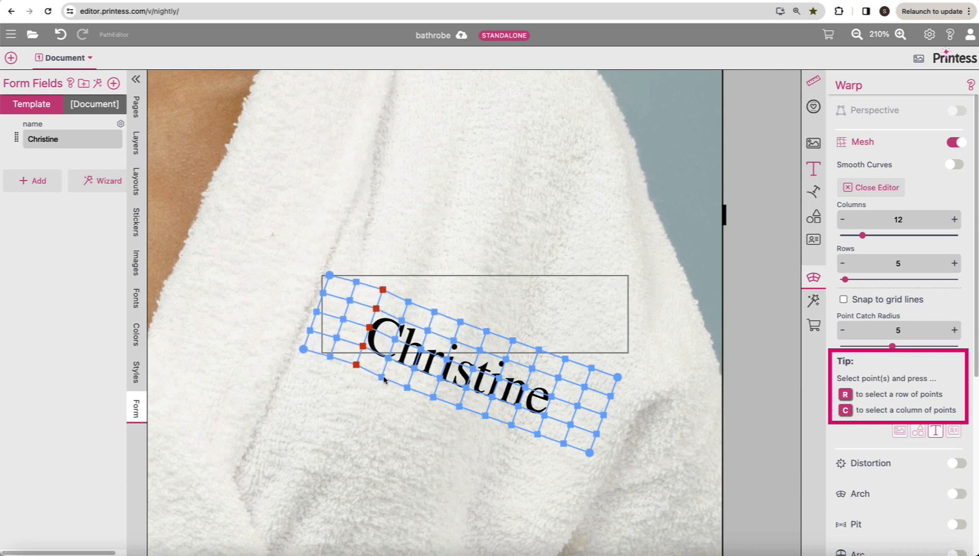
{"action": "left_click", "coordinate": [381, 378]}
{"action": "key", "text": "c"}
{"action": "left_click_drag", "start_coordinate": [382, 380], "coordinate": [381, 382]}
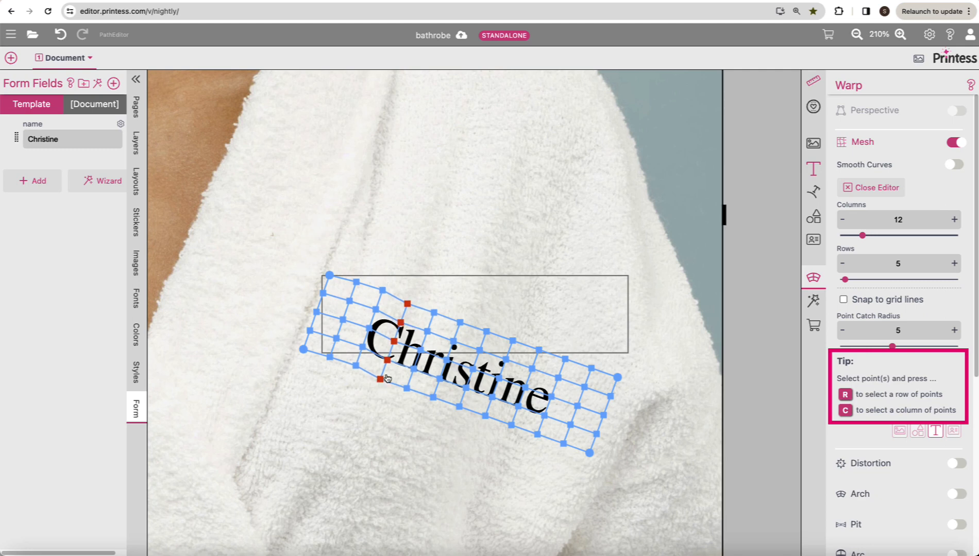
Step: Raise the fifth and sixth mesh point columns slightly to bend the middle of the name
{"action": "left_click", "coordinate": [435, 313]}
{"action": "key", "text": "c"}
{"action": "left_click_drag", "start_coordinate": [435, 314], "coordinate": [462, 316]}
{"action": "left_click", "coordinate": [460, 322]}
{"action": "key", "text": "c"}
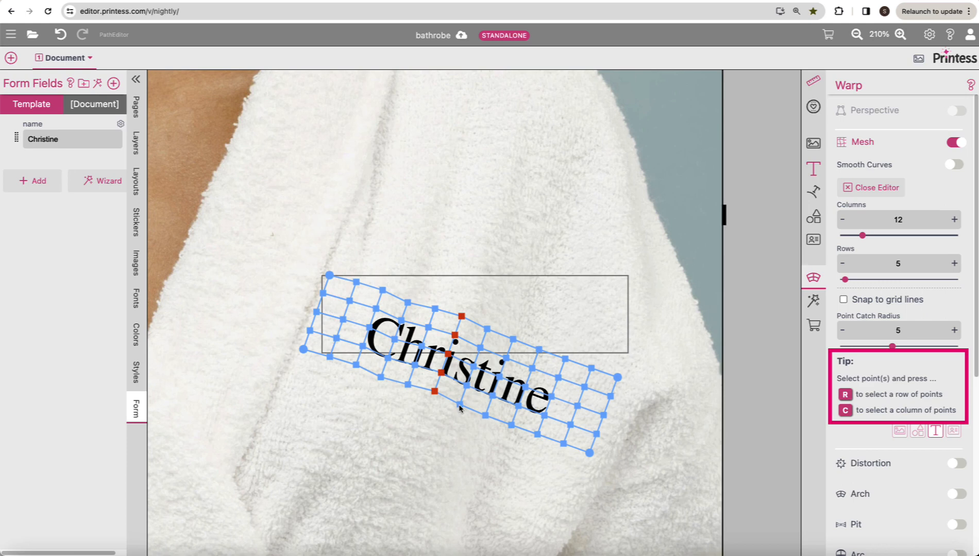
Step: Lower the eighth and ninth mesh point columns slightly so the name dips with the robe's fold
{"action": "left_click", "coordinate": [485, 416]}
{"action": "key", "text": "c"}
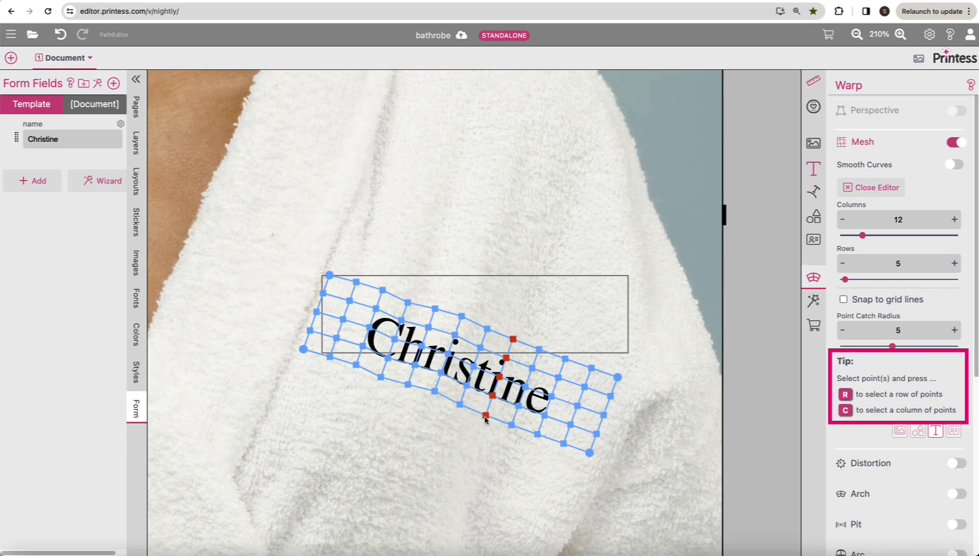
{"action": "left_click_drag", "start_coordinate": [486, 417], "coordinate": [509, 434]}
{"action": "left_click", "coordinate": [511, 426]}
{"action": "key", "text": "c"}
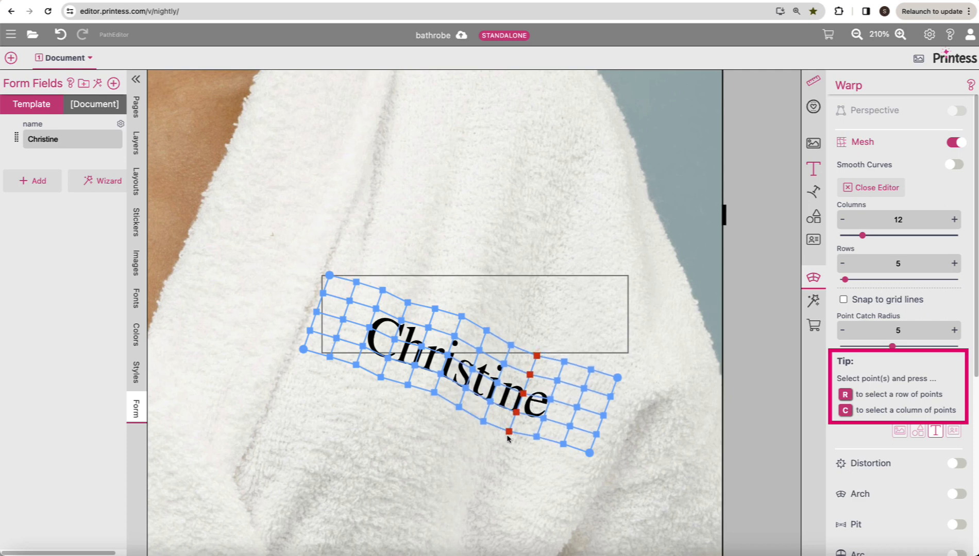
Step: Raise the last three mesh point columns slightly and close the mesh grid editor
{"action": "left_click", "coordinate": [536, 437]}
{"action": "key", "text": "c"}
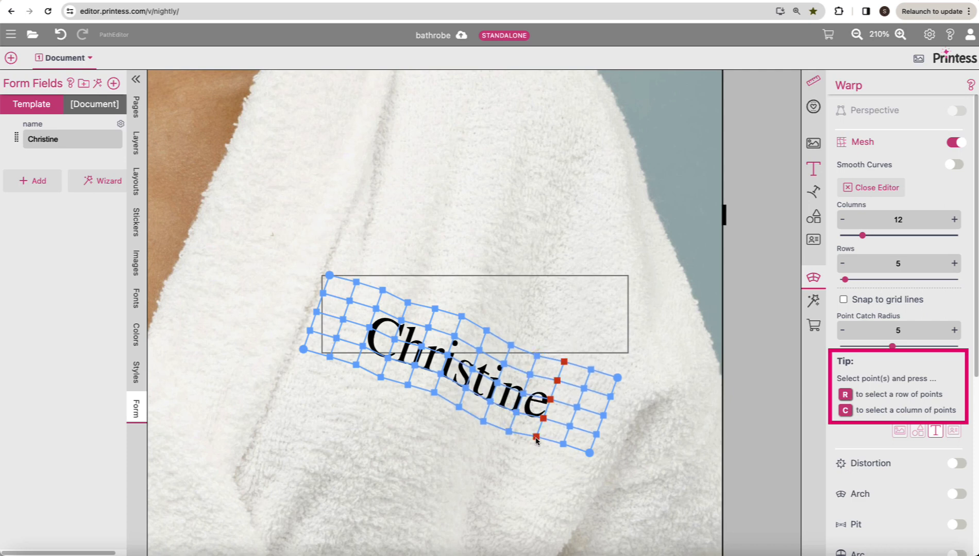
{"action": "left_click", "coordinate": [591, 371]}
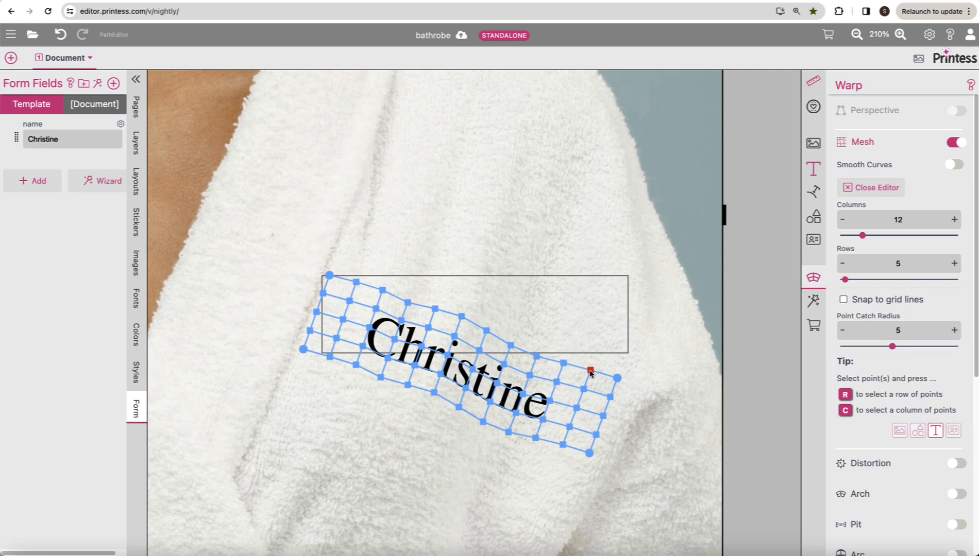
{"action": "key", "text": "c"}
{"action": "left_click", "coordinate": [617, 378]}
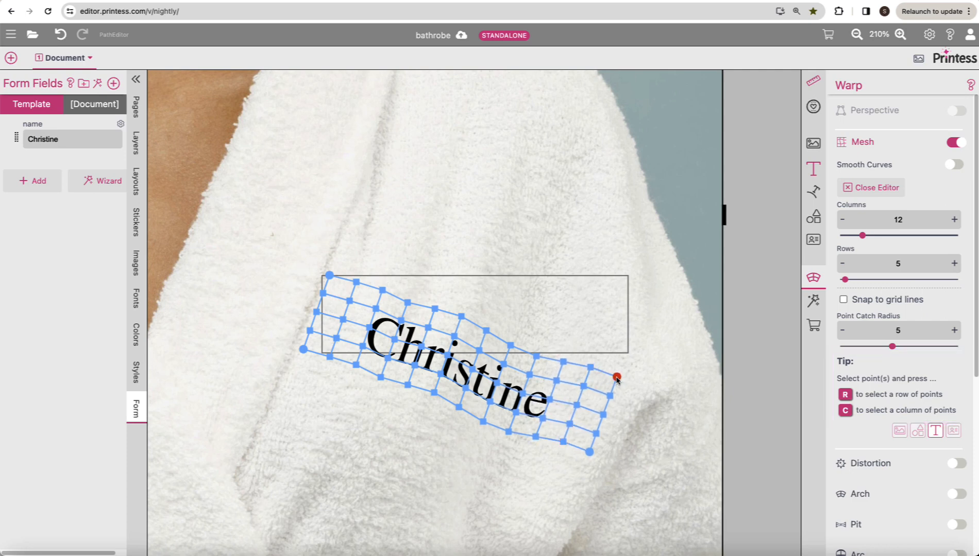
{"action": "key", "text": "c"}
{"action": "left_click_drag", "start_coordinate": [617, 378], "coordinate": [619, 373]}
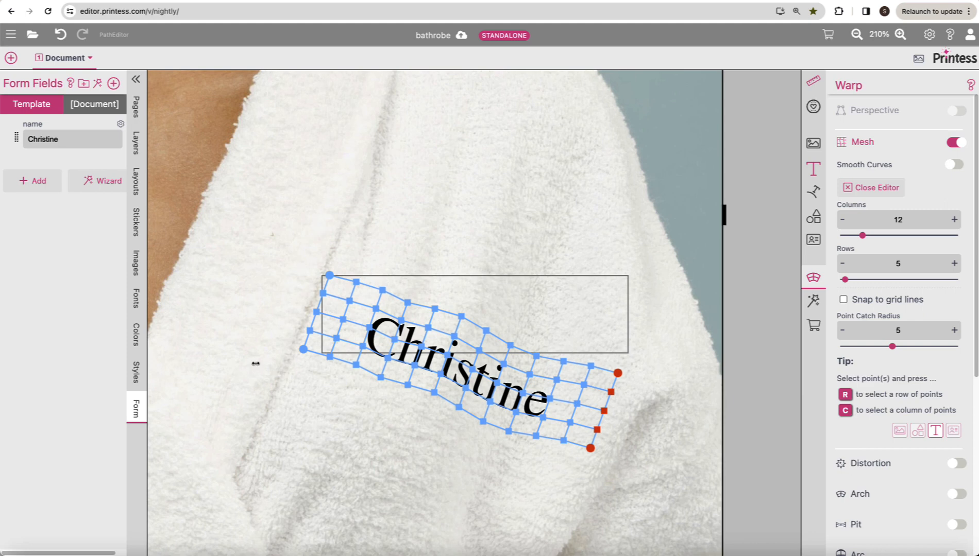
{"action": "left_click", "coordinate": [876, 190]}
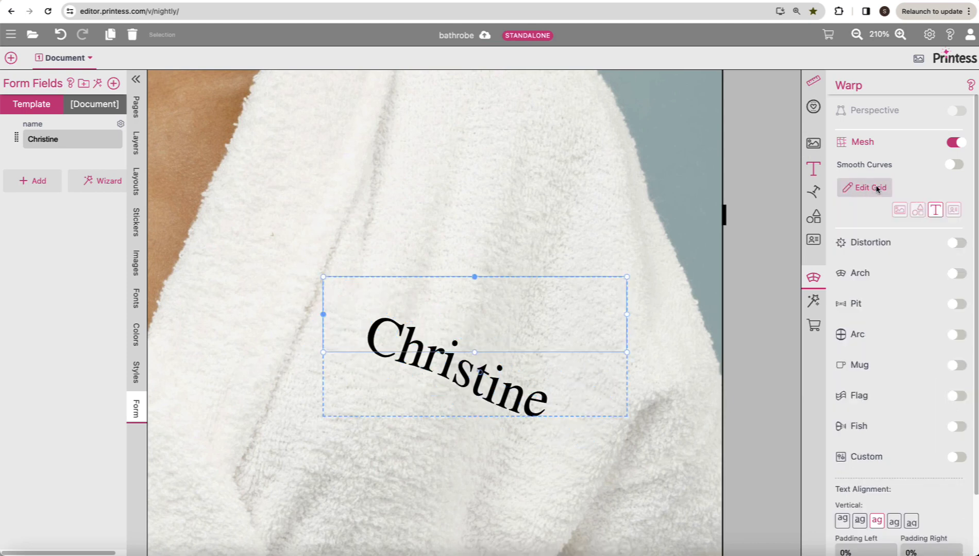
Step: Enable the Turbulence effect on the name text with scale 2 and frequency 3.7
{"action": "left_click", "coordinate": [813, 304]}
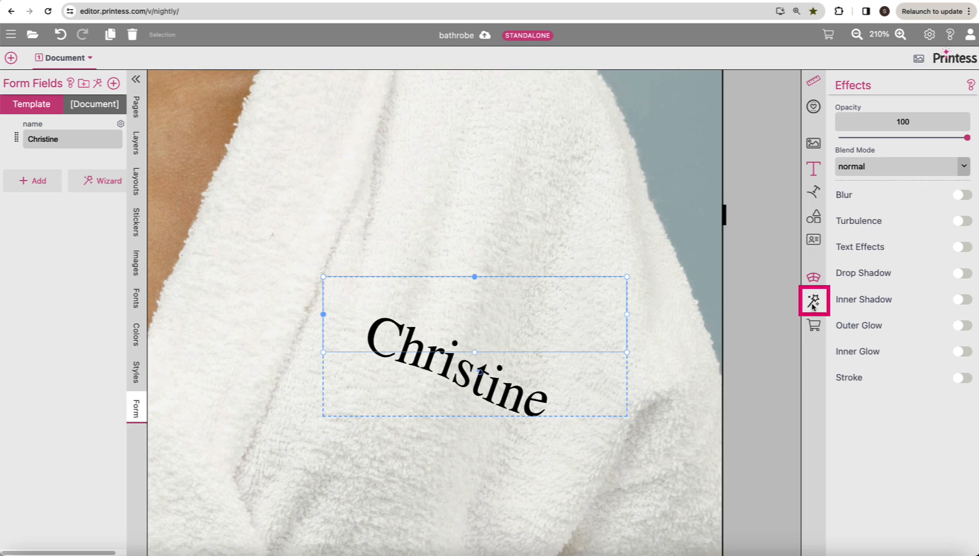
{"action": "left_click", "coordinate": [965, 222]}
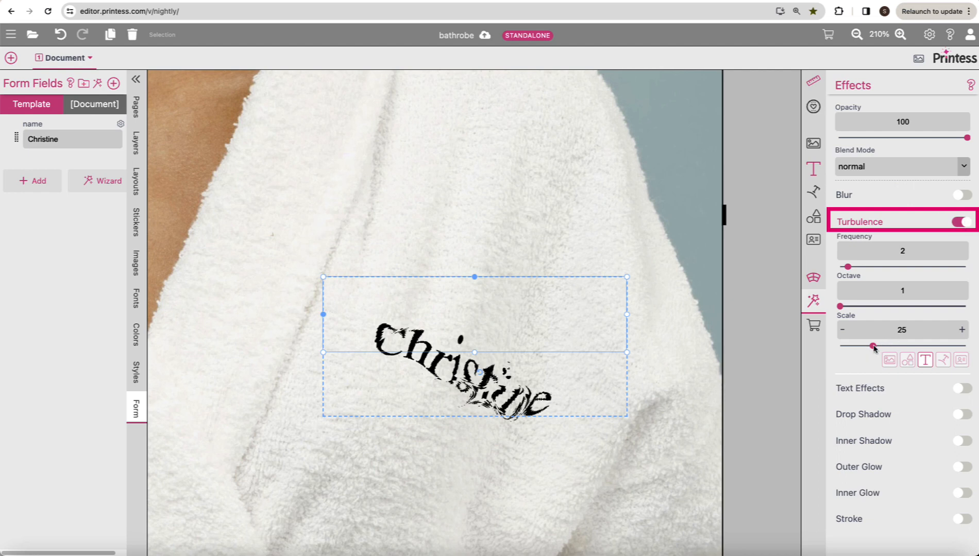
{"action": "left_click_drag", "start_coordinate": [874, 346], "coordinate": [840, 347]}
{"action": "left_click_drag", "start_coordinate": [847, 267], "coordinate": [856, 268]}
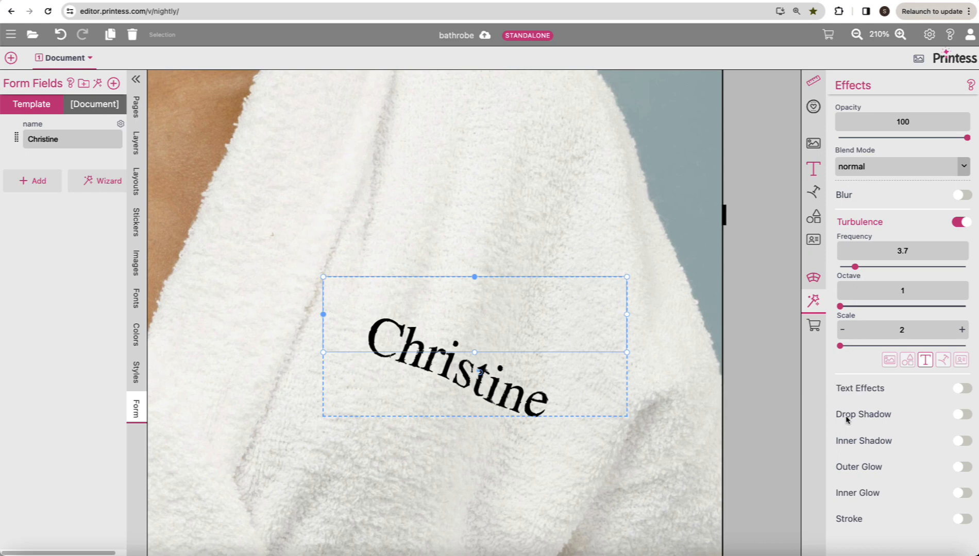
Step: Enable a drop shadow on the name text with X offset 2%, Y offset -3% and blur 2.5%
{"action": "left_click", "coordinate": [962, 415]}
{"action": "left_click_drag", "start_coordinate": [975, 419], "coordinate": [975, 542]}
{"action": "left_click_drag", "start_coordinate": [908, 295], "coordinate": [906, 296]}
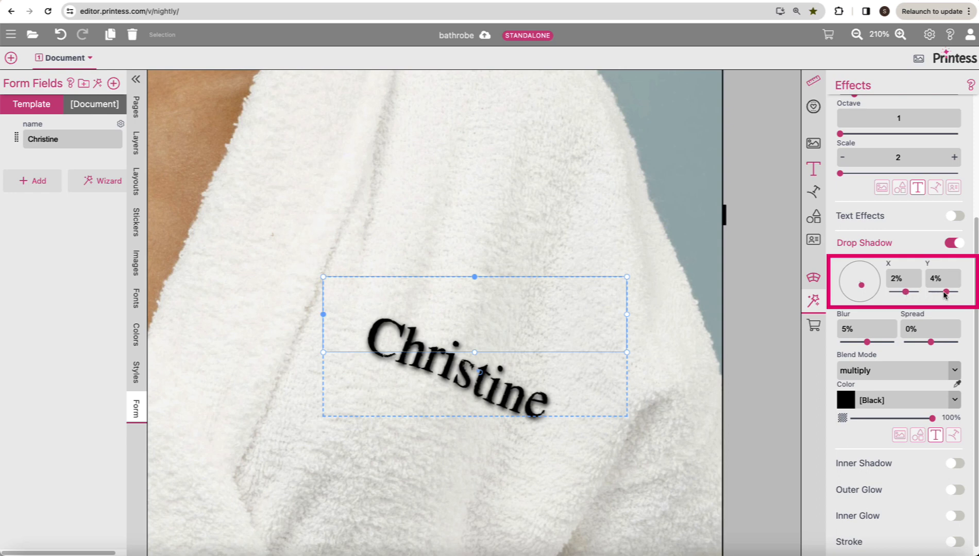
{"action": "left_click_drag", "start_coordinate": [947, 295], "coordinate": [943, 294]}
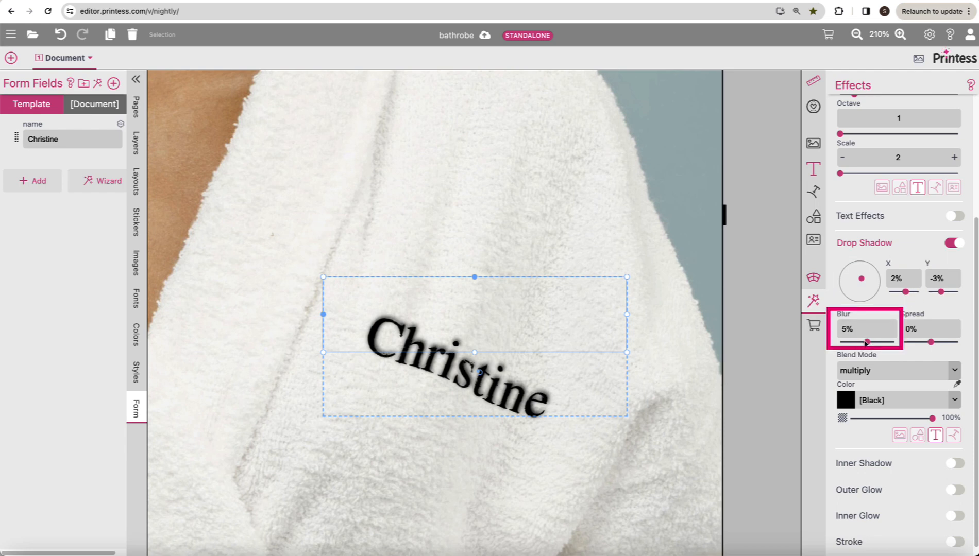
{"action": "left_click_drag", "start_coordinate": [868, 343], "coordinate": [855, 349]}
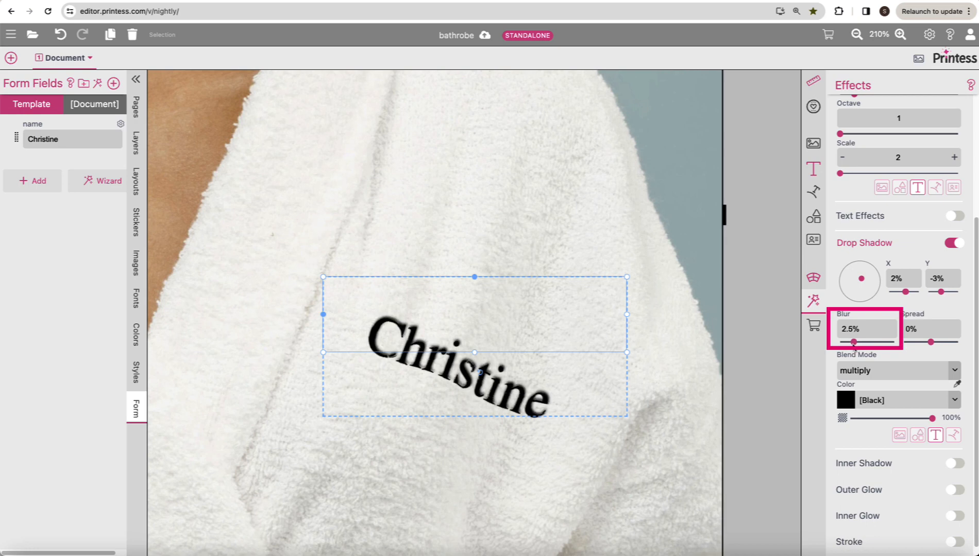
Step: Set the drop shadow color by sampling the brownish shade in the deep fold of the robe
{"action": "scroll", "coordinate": [855, 348], "scroll_direction": "down", "scroll_amount": 1}
{"action": "scroll", "coordinate": [627, 501], "scroll_direction": "down", "scroll_amount": 5}
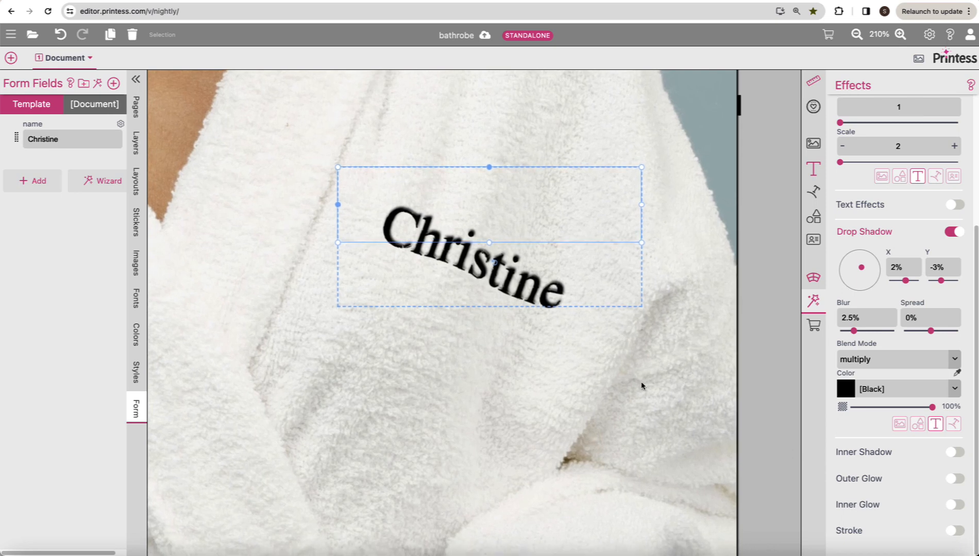
{"action": "left_click", "coordinate": [957, 375]}
{"action": "left_click", "coordinate": [564, 462]}
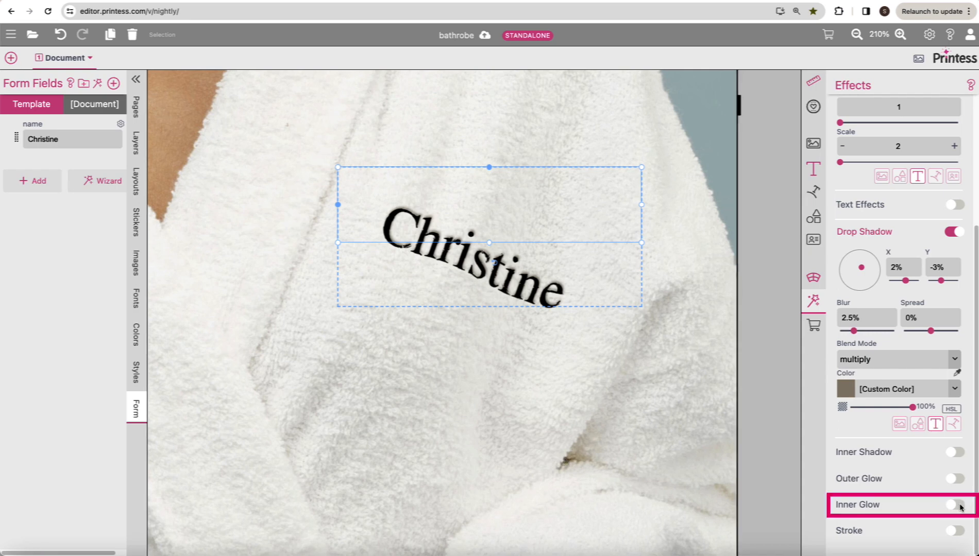
Step: Enable an inner glow on the name text and sample its color from the robe's white fabric
{"action": "left_click", "coordinate": [960, 508]}
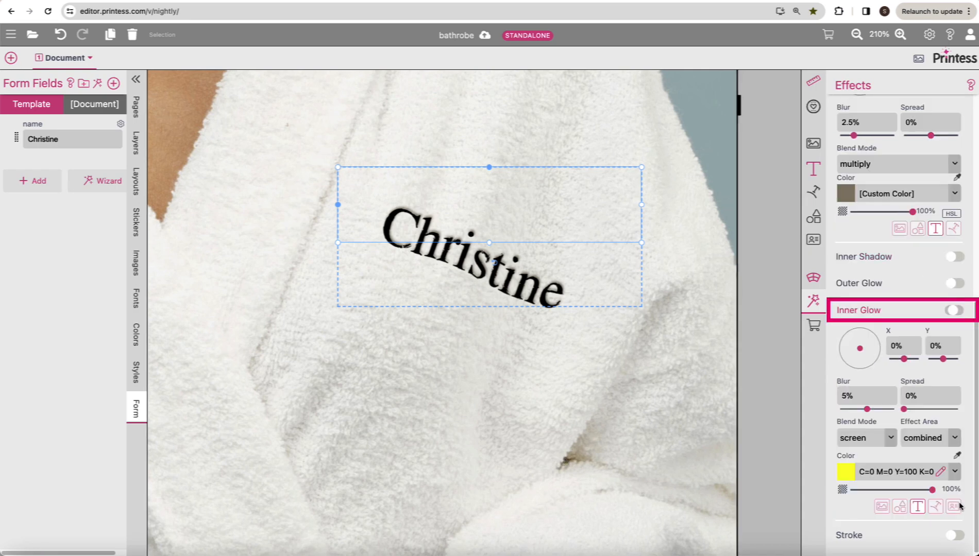
{"action": "left_click", "coordinate": [958, 457]}
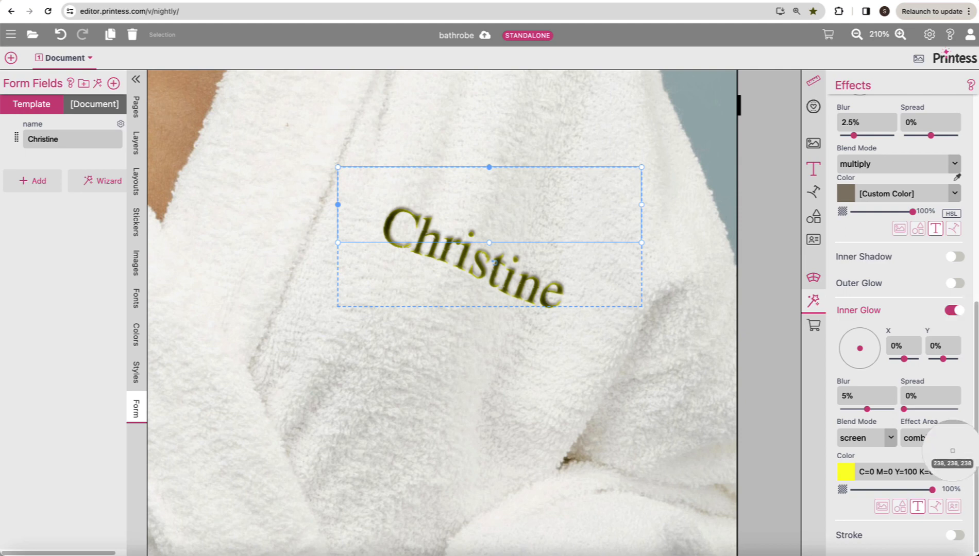
{"action": "left_click", "coordinate": [594, 225]}
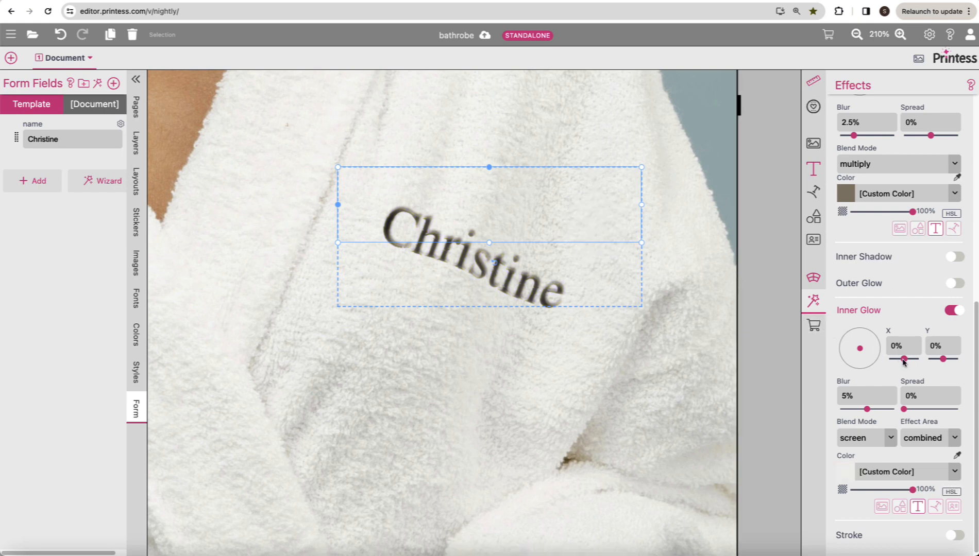
Step: Set the name text's inner glow to X offset -2%, Y offset 3%, blur 1.7% and color opacity 32%
{"action": "left_click_drag", "start_coordinate": [903, 360], "coordinate": [945, 359]}
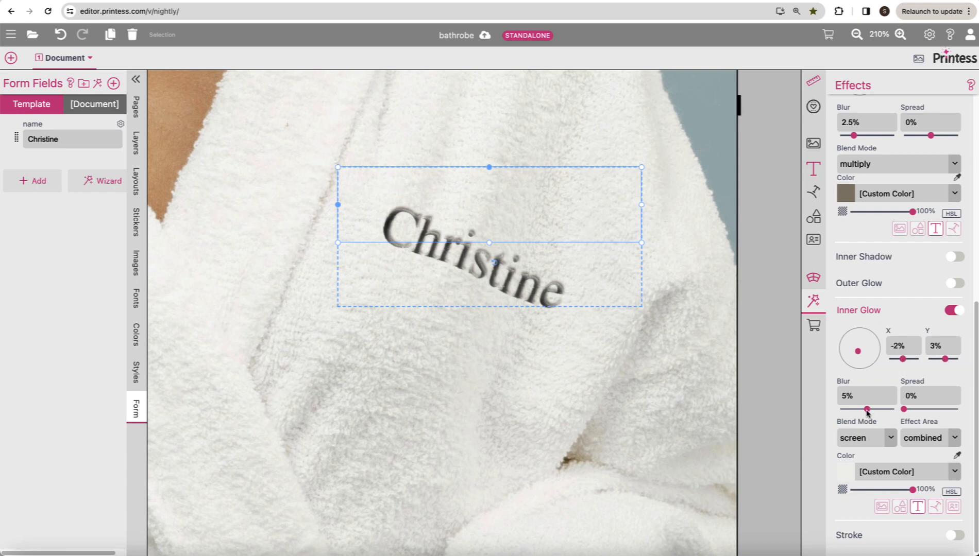
{"action": "left_click_drag", "start_coordinate": [867, 410], "coordinate": [849, 411]}
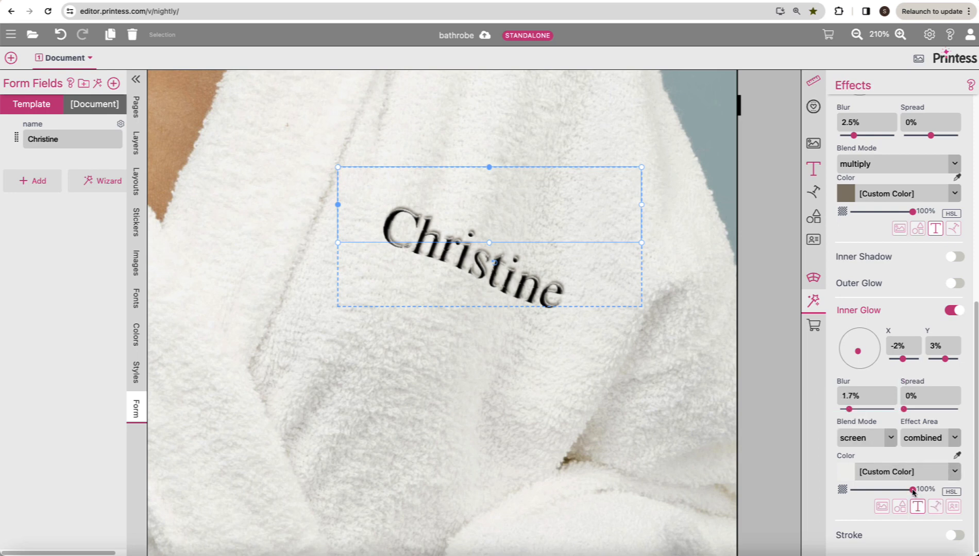
{"action": "left_click_drag", "start_coordinate": [913, 492], "coordinate": [868, 491]}
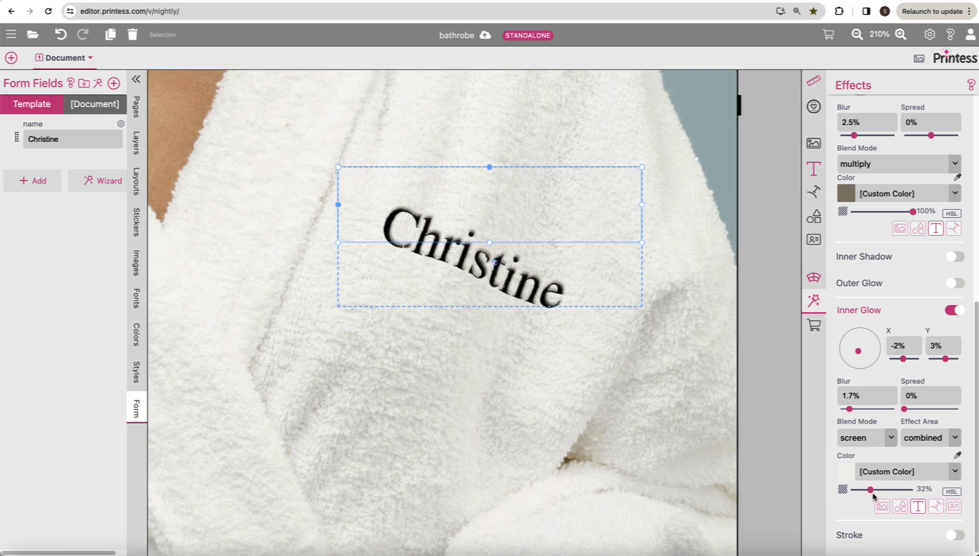
Step: Preview the bathrobe template in the buyer view, test the Name field with a different first name, and return to the editor
{"action": "scroll", "coordinate": [796, 489], "scroll_direction": "down", "scroll_amount": 3}
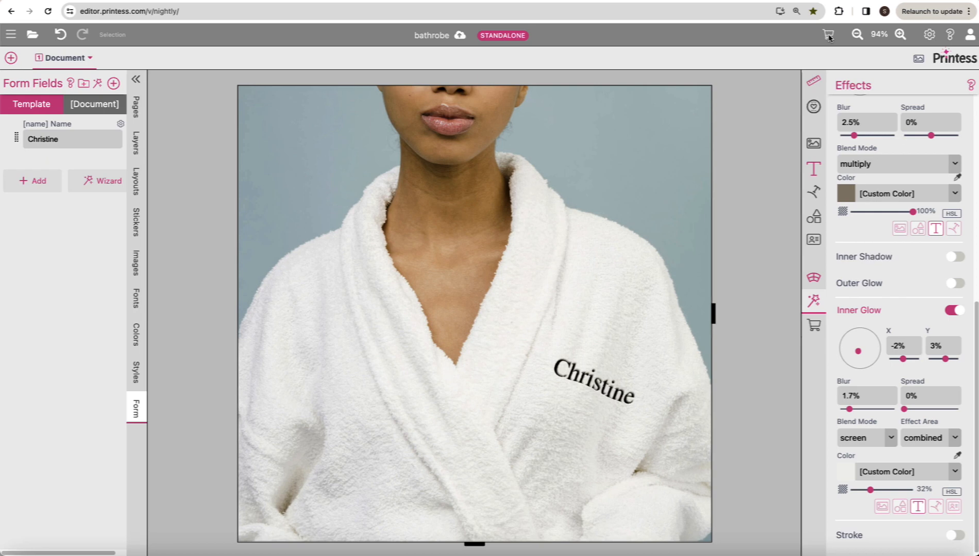
{"action": "left_click", "coordinate": [829, 36]}
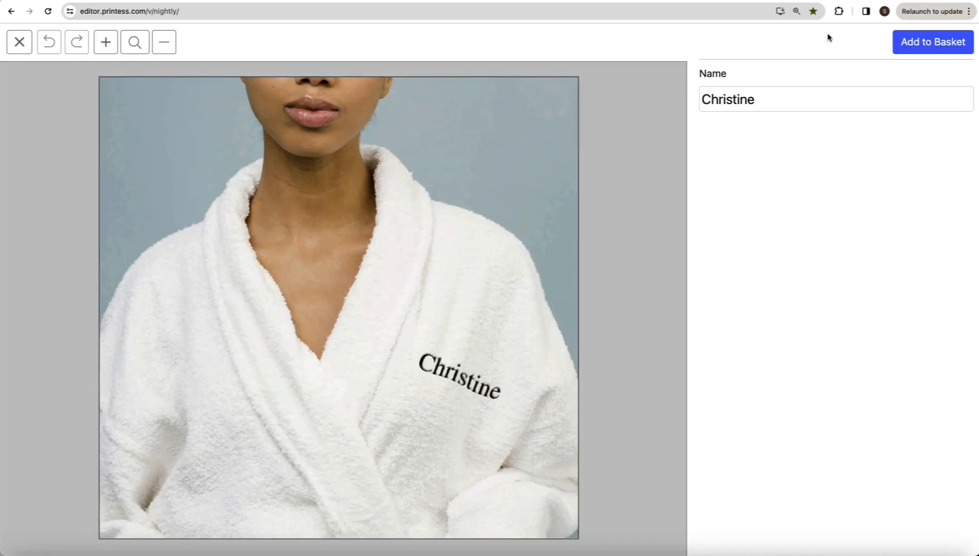
{"action": "left_click", "coordinate": [763, 105]}
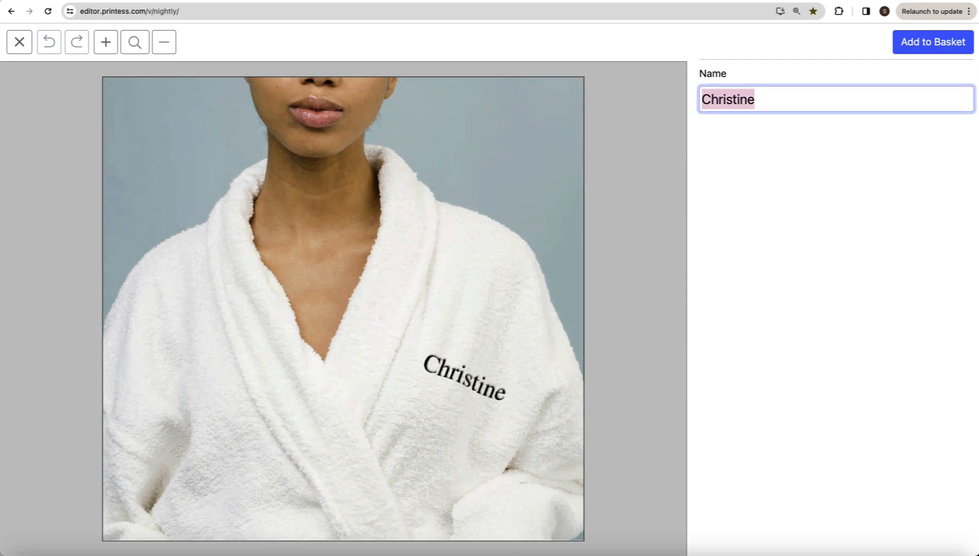
{"action": "type", "text": "Natal"}
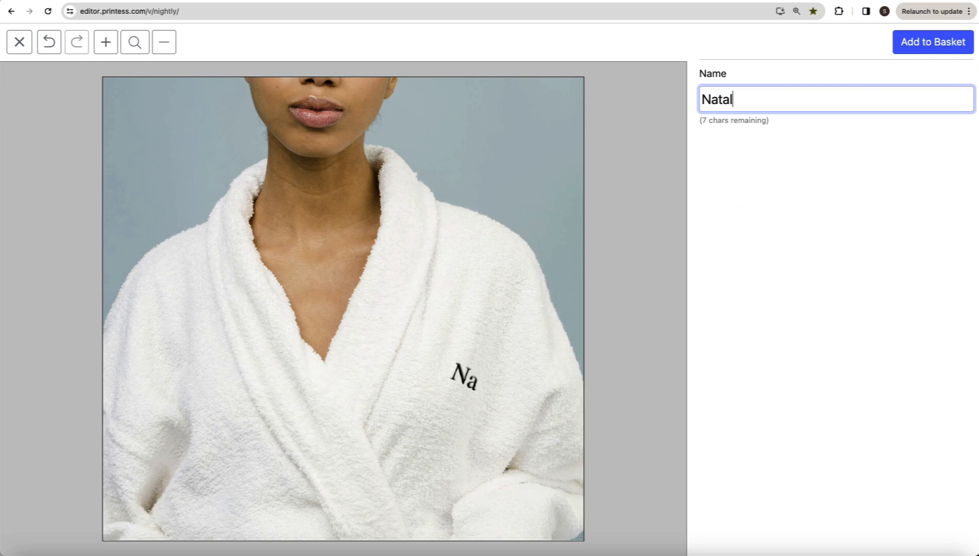
{"action": "type", "text": "ie"}
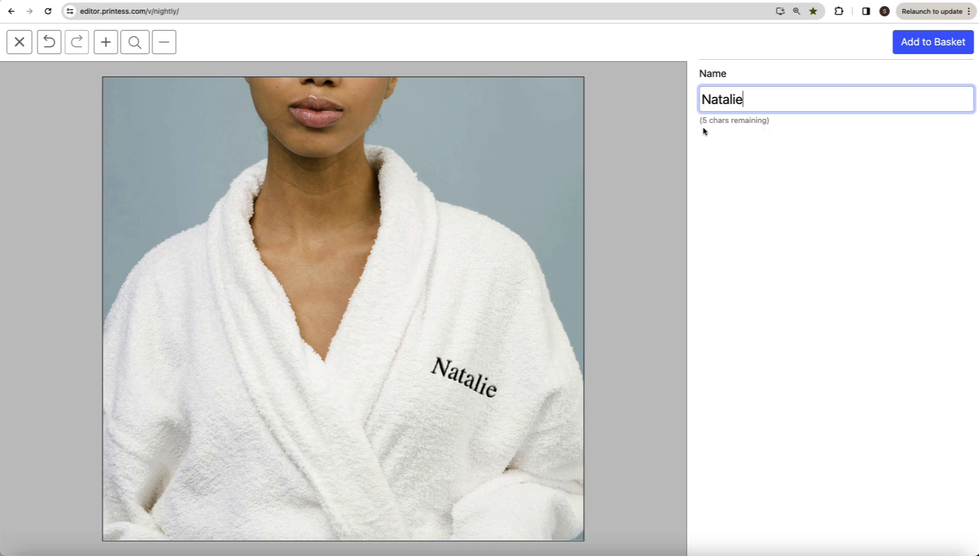
{"action": "left_click", "coordinate": [19, 42]}
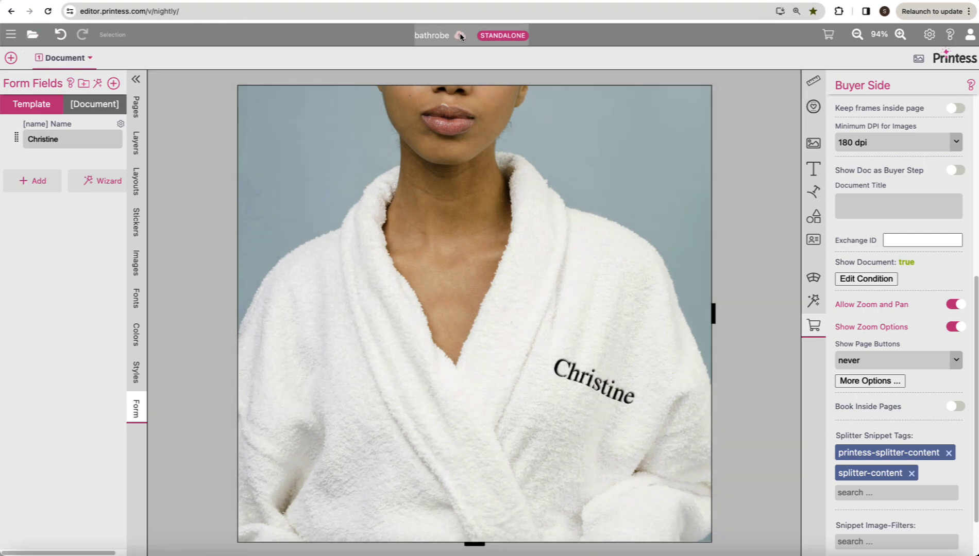
Step: Save the bathrobe template under its existing name
{"action": "left_click", "coordinate": [460, 37]}
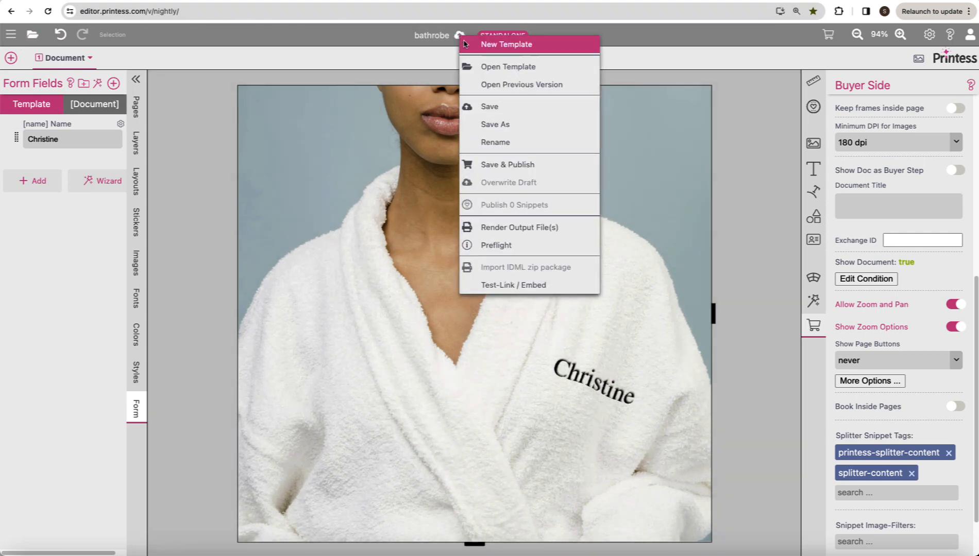
{"action": "left_click", "coordinate": [491, 108]}
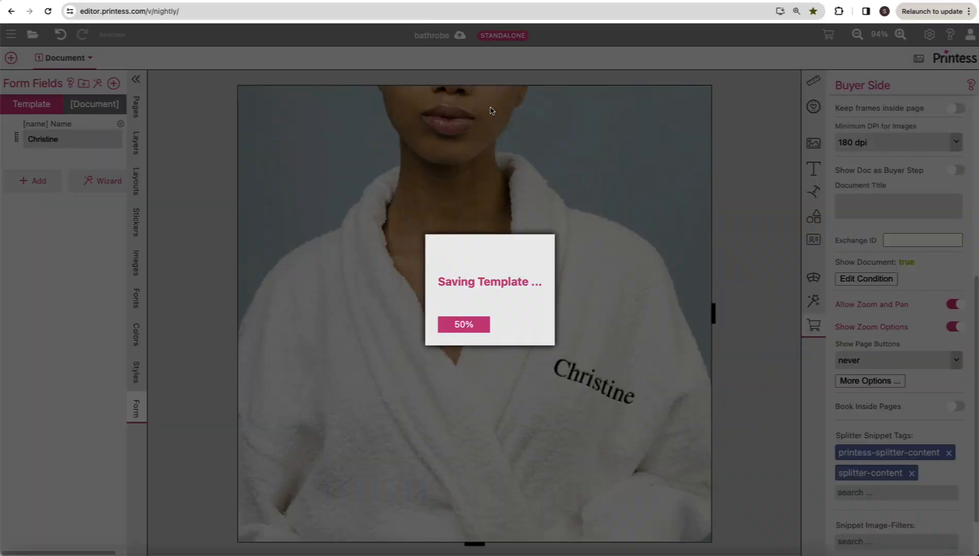